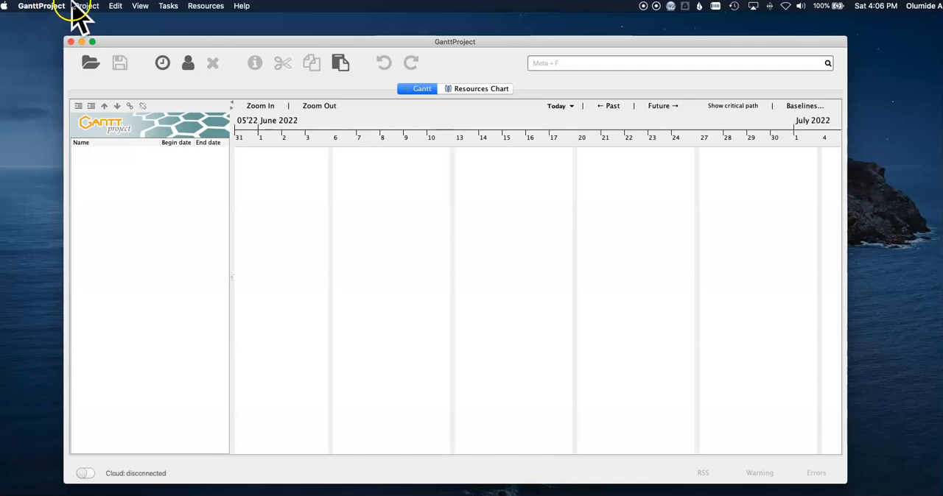
Save the untitled project as MyWedding.gan in the GanttProject documents folder on this computer.
{"action": "left_click", "coordinate": [44, 8]}
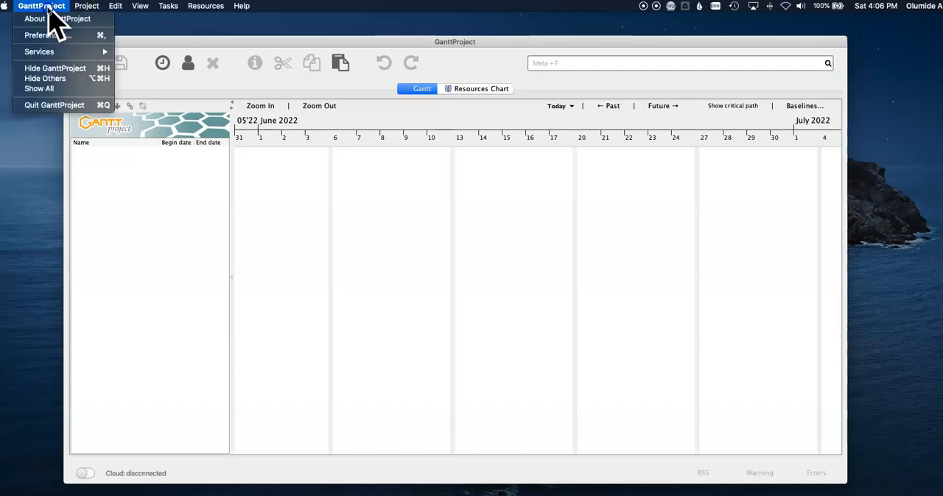
{"action": "mouse_move", "coordinate": [73, 9]}
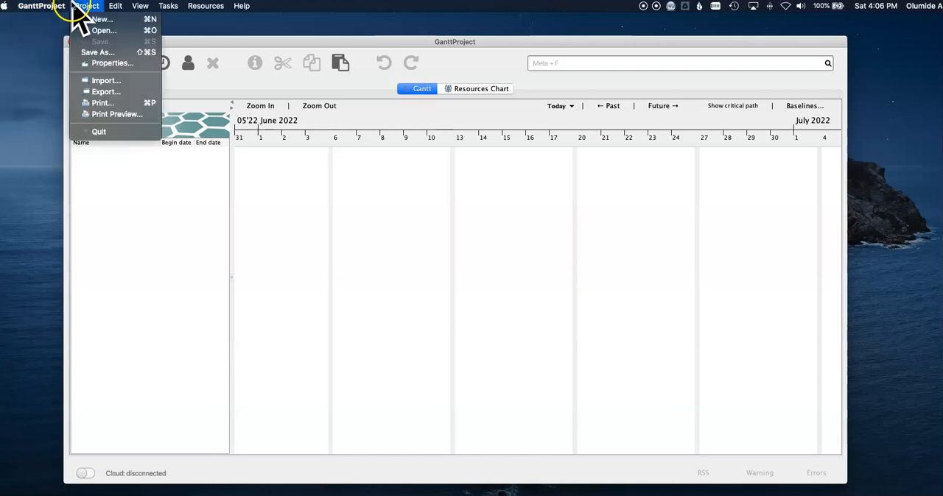
{"action": "left_click", "coordinate": [100, 52]}
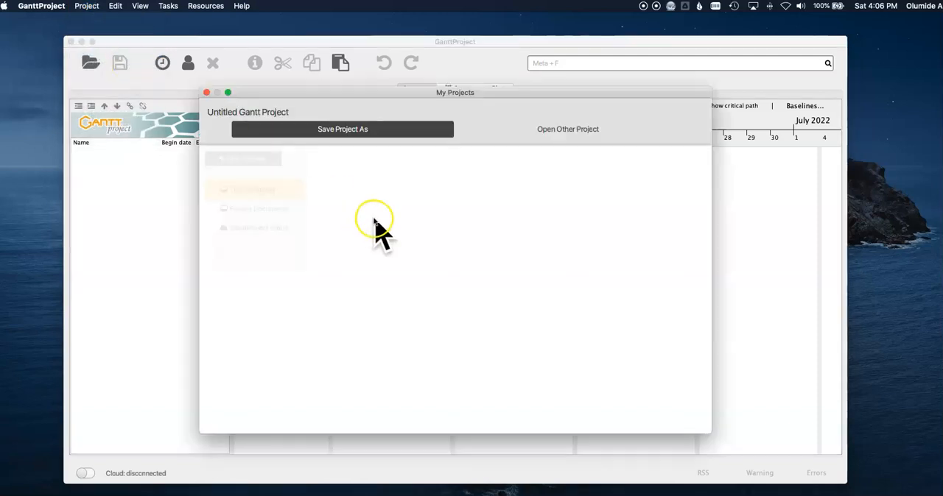
{"action": "left_click_drag", "start_coordinate": [367, 208], "coordinate": [284, 211]}
{"action": "key", "text": "BackSpace"}
{"action": "key", "text": "Delete"}
{"action": "key", "text": "Delete"}
{"action": "key", "text": "Delete"}
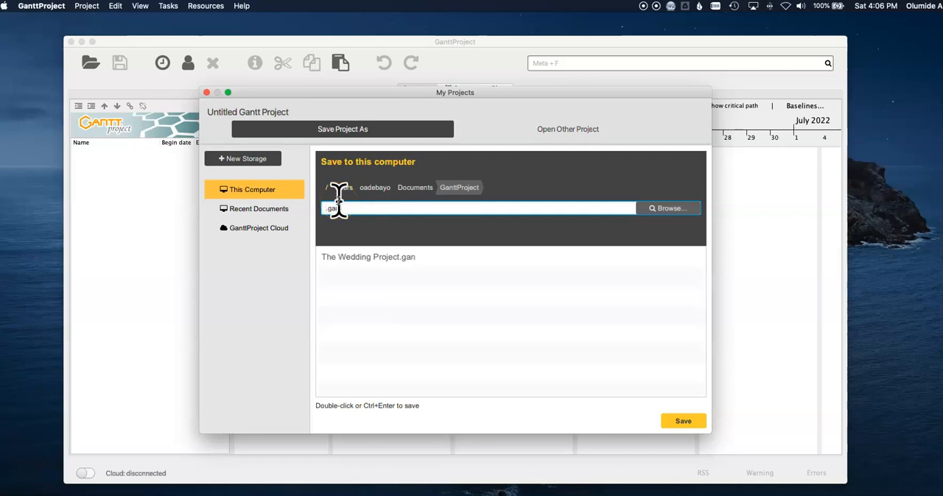
{"action": "type", "text": "MyWedding"}
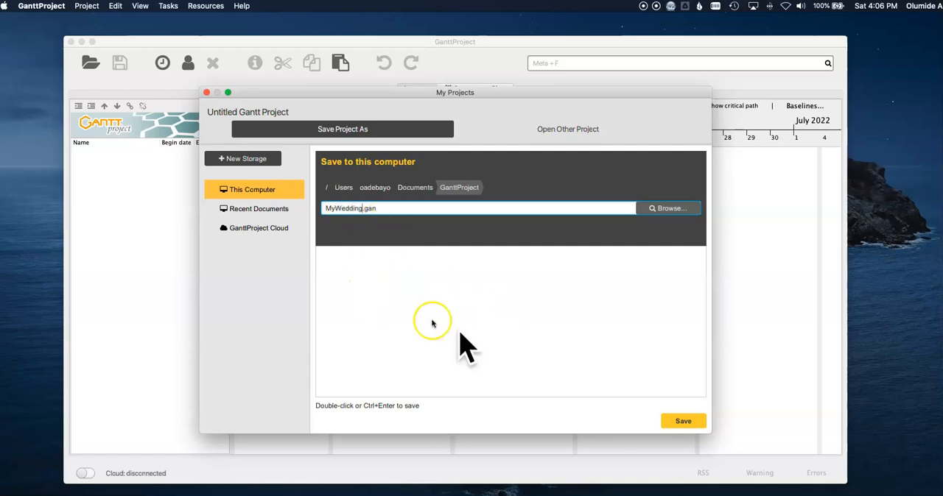
{"action": "left_click", "coordinate": [682, 422]}
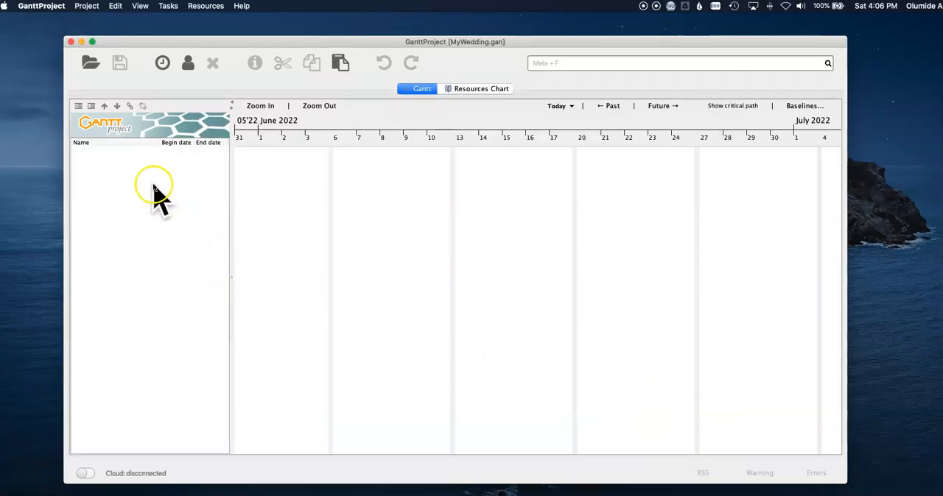
Set the project name to MyWedding in the project properties.
{"action": "left_click", "coordinate": [83, 6]}
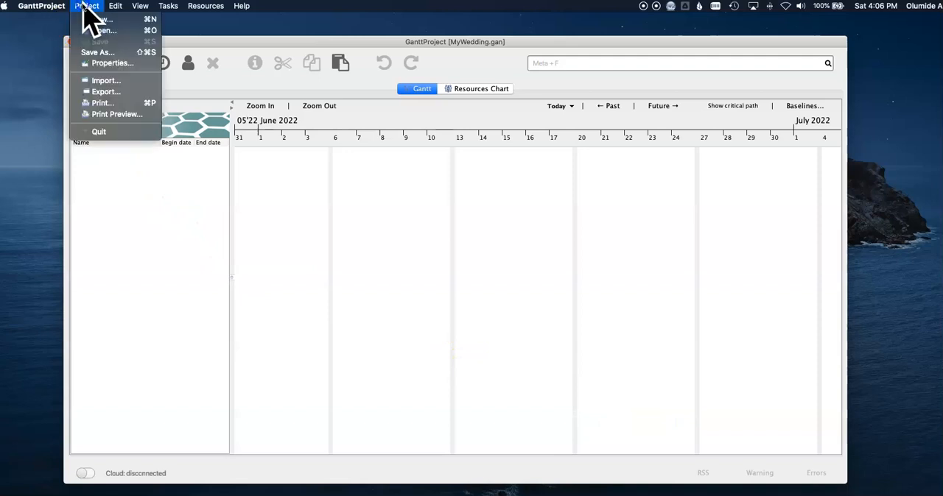
{"action": "left_click", "coordinate": [136, 66]}
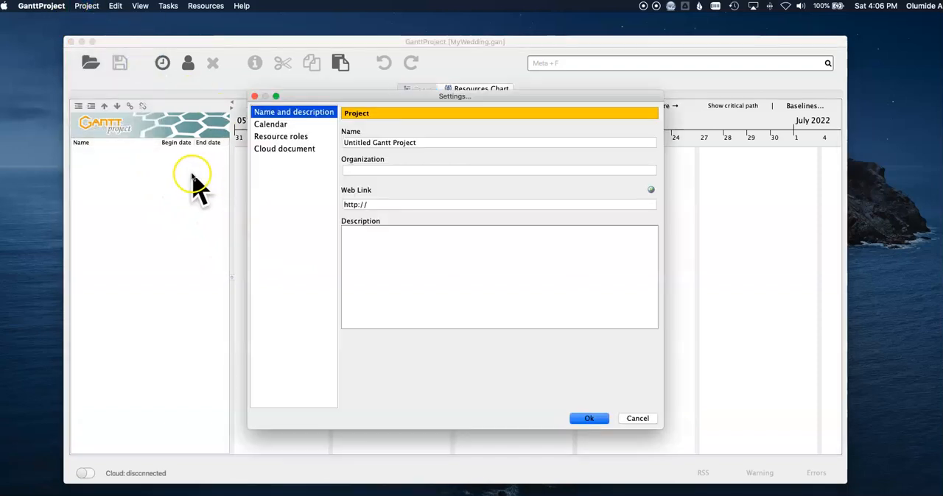
{"action": "triple_click", "coordinate": [409, 143]}
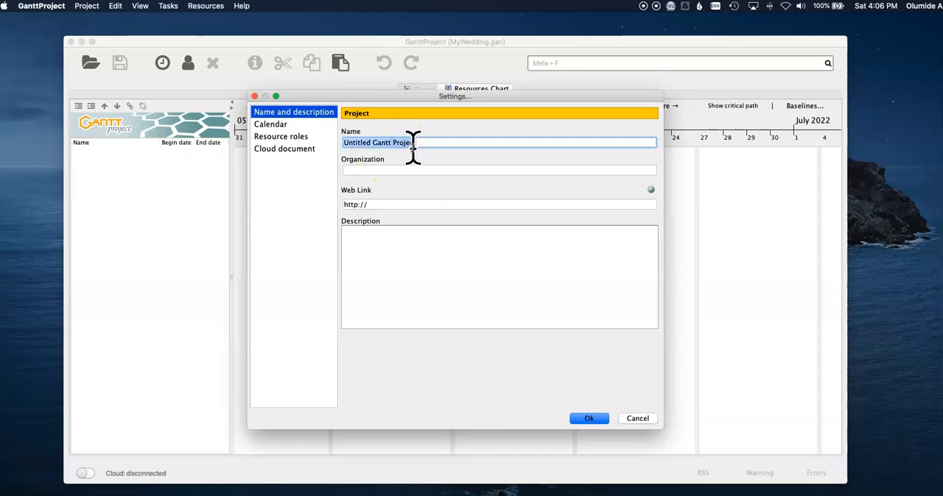
{"action": "type", "text": "MyWedding"}
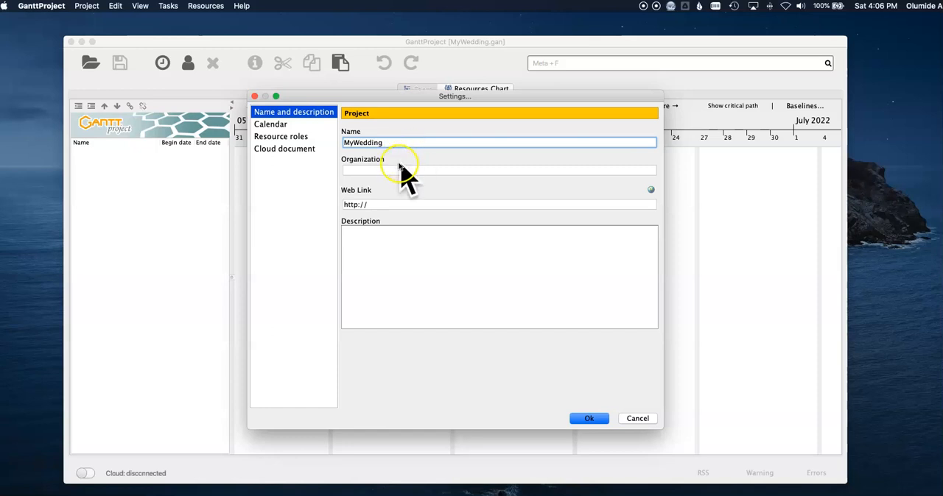
{"action": "left_click", "coordinate": [400, 206]}
{"action": "left_click", "coordinate": [391, 248]}
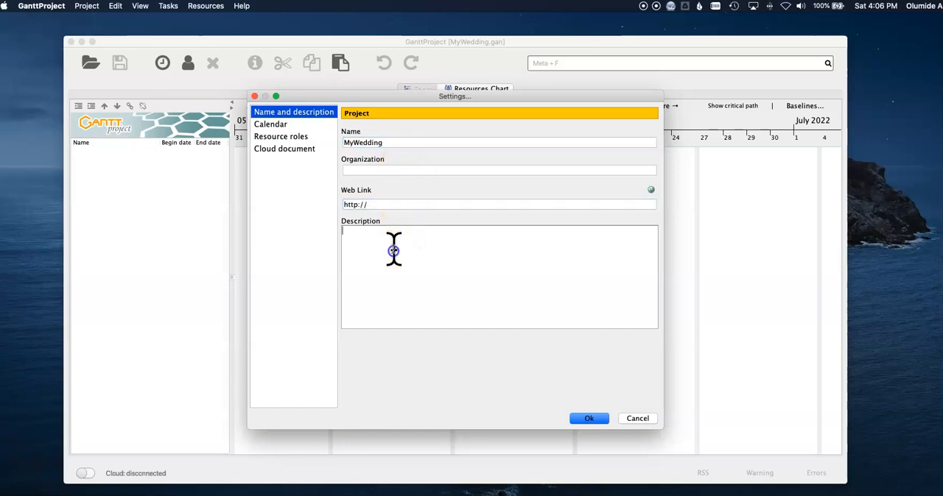
{"action": "left_click", "coordinate": [367, 248]}
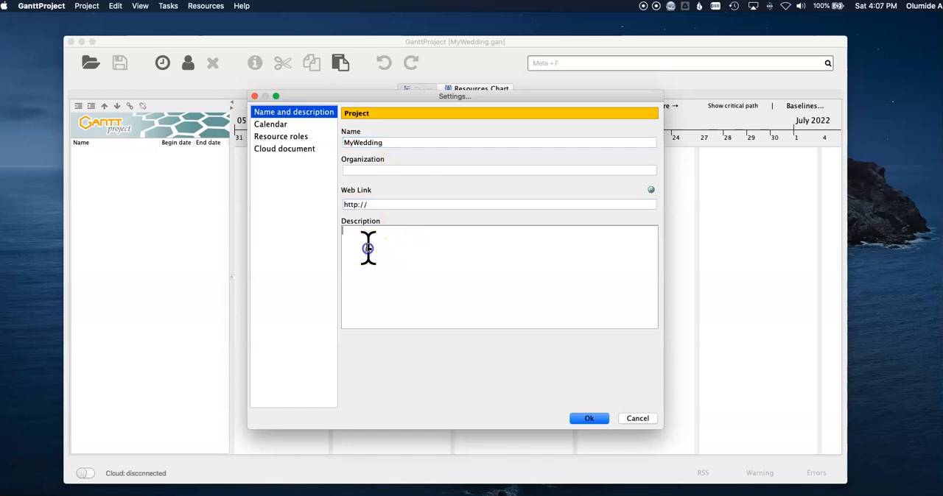
Set the project calendar so that all tasks run on weekends as on other days, keeping the holiday calendar at none.
{"action": "left_click", "coordinate": [286, 125]}
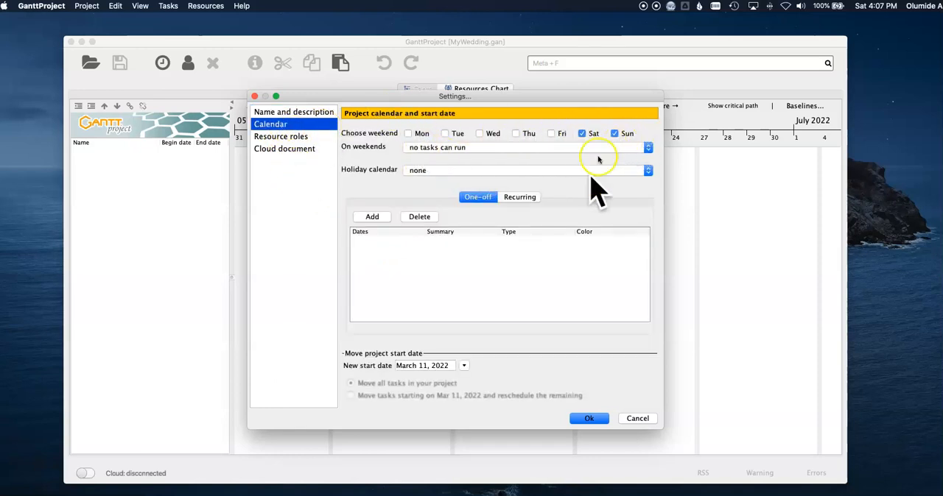
{"action": "left_click", "coordinate": [449, 149]}
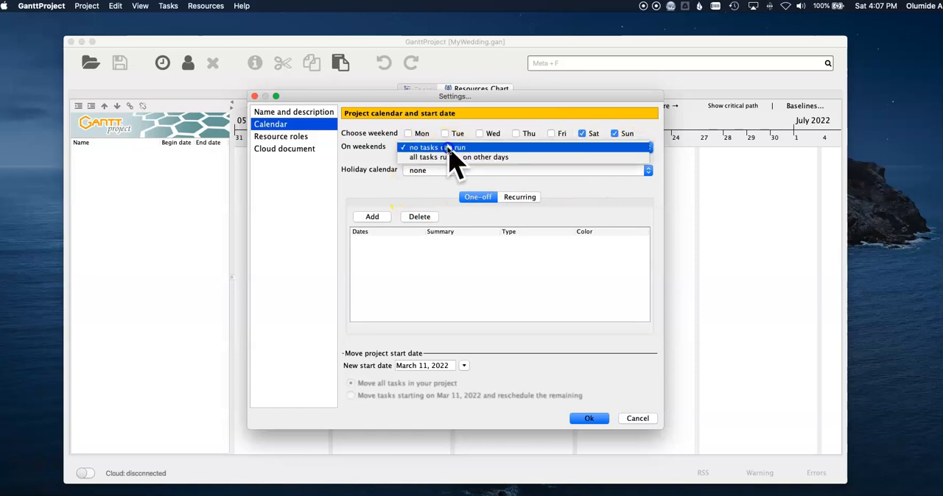
{"action": "left_click", "coordinate": [453, 159]}
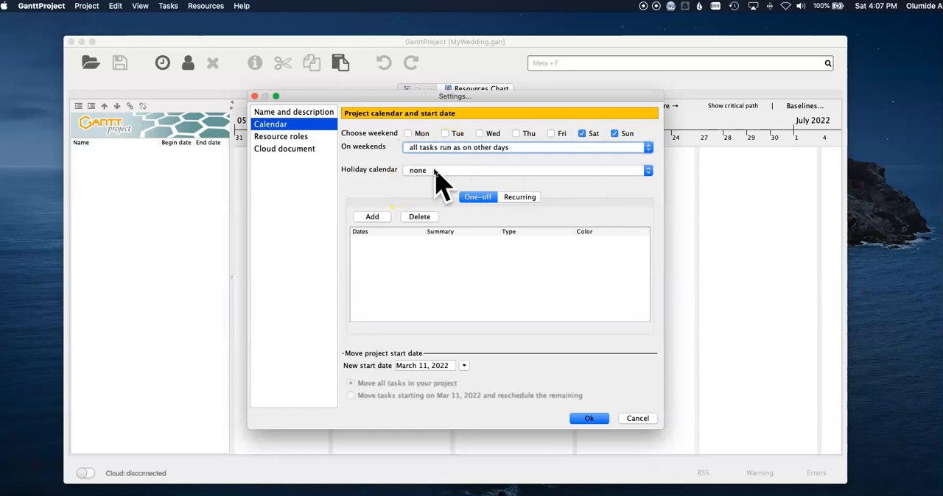
{"action": "left_click", "coordinate": [434, 171]}
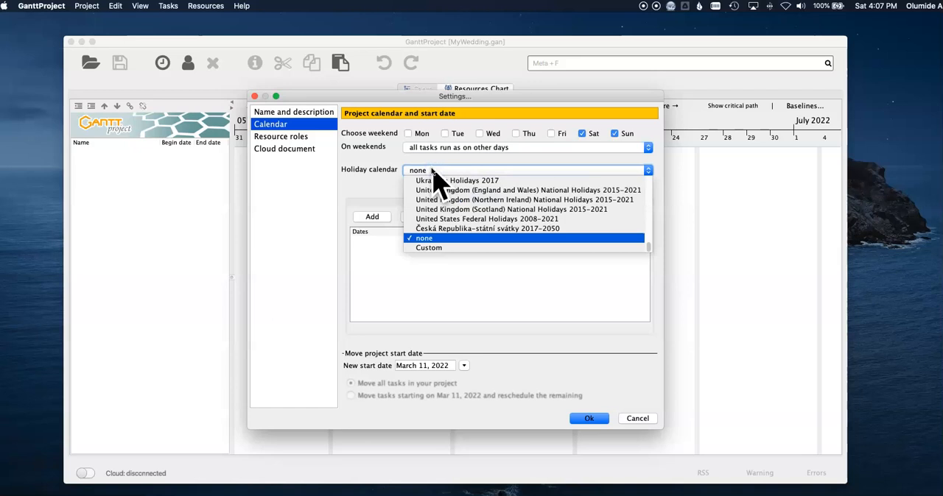
{"action": "left_click", "coordinate": [436, 165]}
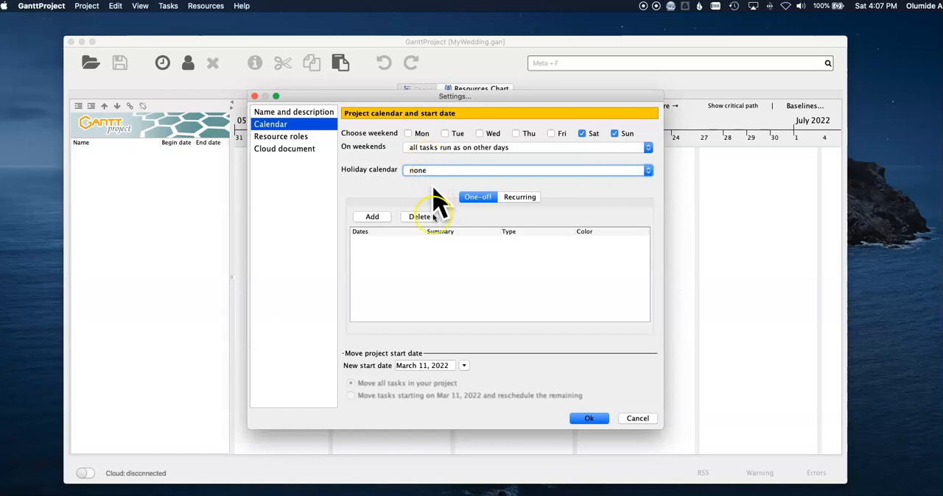
Set the new project start date to July 1, 2022, moving tasks starting on Mar 11, 2022 and rescheduling the remaining.
{"action": "left_click", "coordinate": [463, 366]}
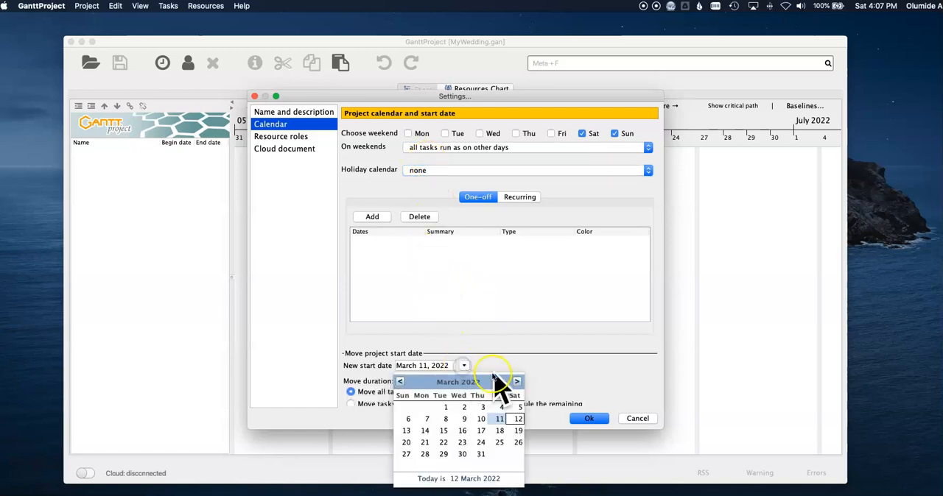
{"action": "left_click", "coordinate": [517, 382]}
{"action": "left_click", "coordinate": [517, 382]}
{"action": "left_click", "coordinate": [517, 382]}
{"action": "left_click", "coordinate": [517, 381]}
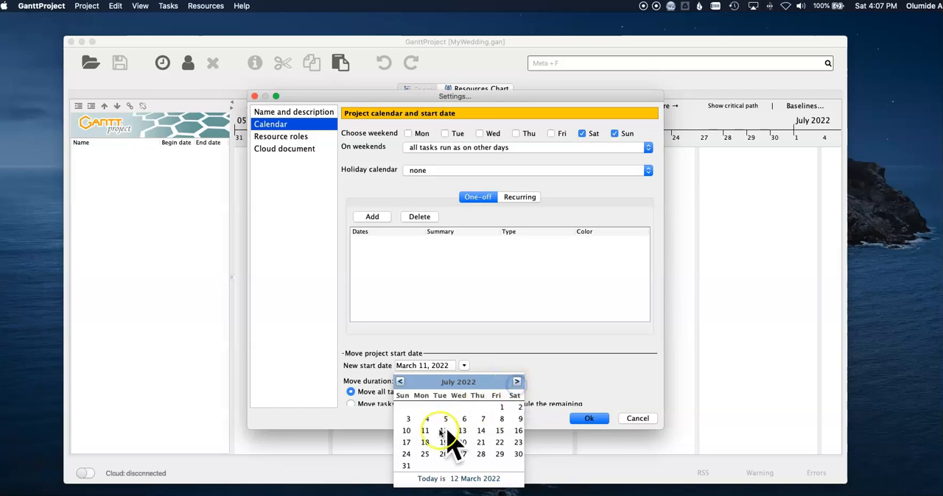
{"action": "left_click", "coordinate": [502, 409]}
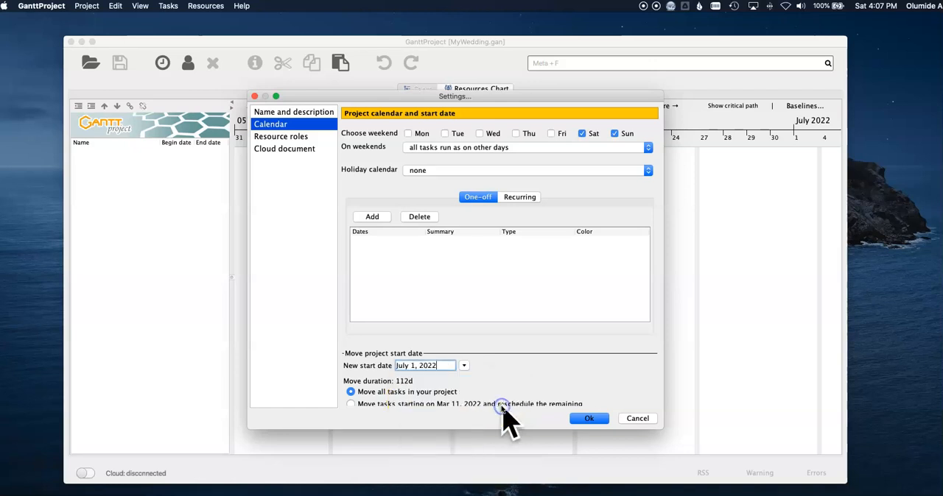
{"action": "left_click", "coordinate": [427, 403]}
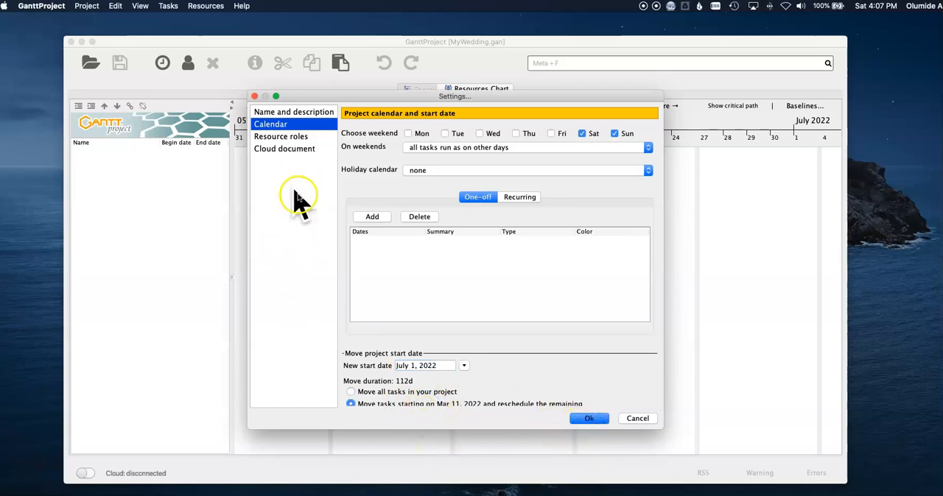
Add the resource roles Bride and Groom to the project settings.
{"action": "left_click", "coordinate": [297, 138]}
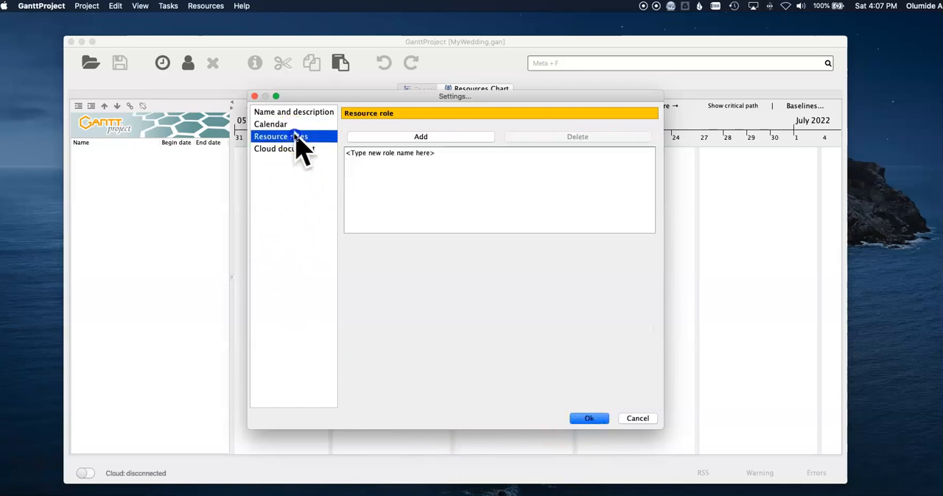
{"action": "left_click", "coordinate": [432, 138]}
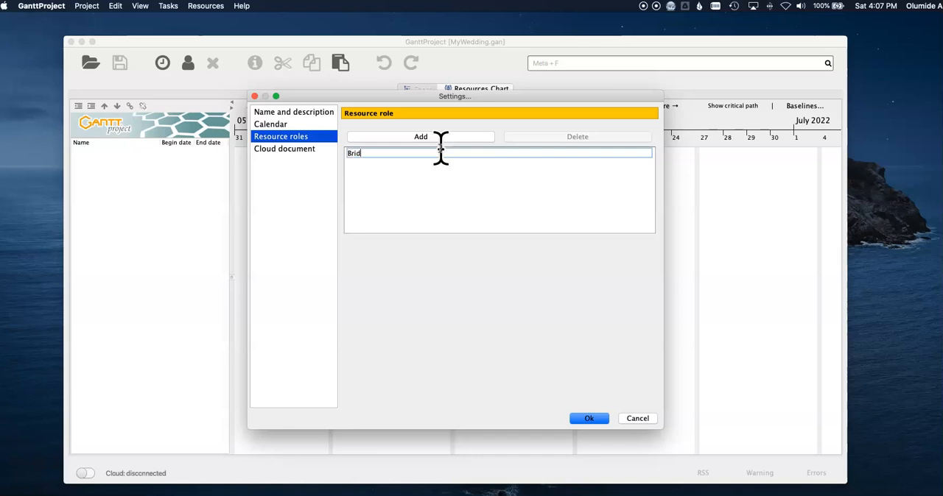
{"action": "key", "text": "Return"}
{"action": "key", "text": "Down"}
{"action": "type", "text": "G"}
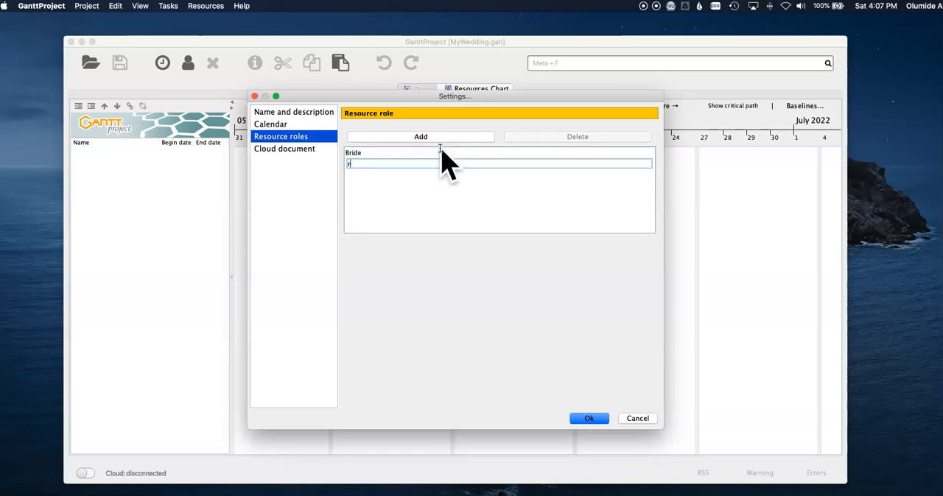
{"action": "key", "text": "Return"}
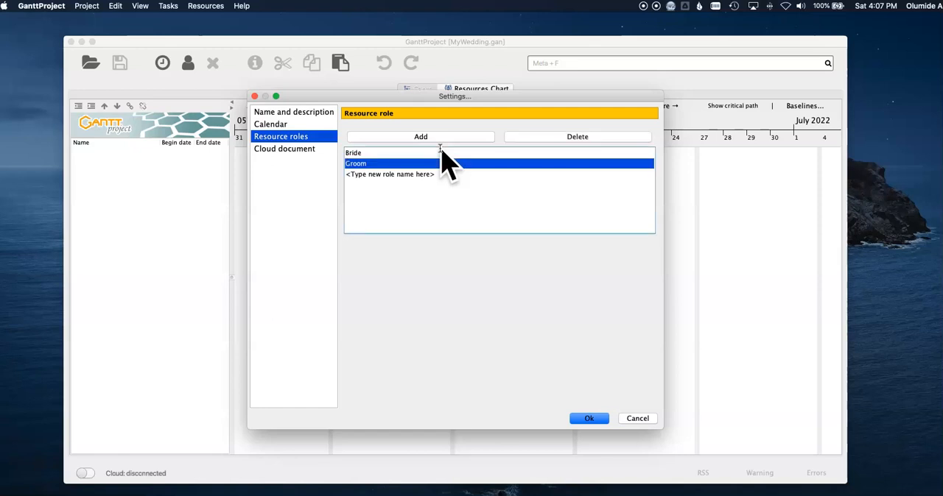
Add a third resource role named Wedding Consultant and accept the project settings.
{"action": "key", "text": "Down"}
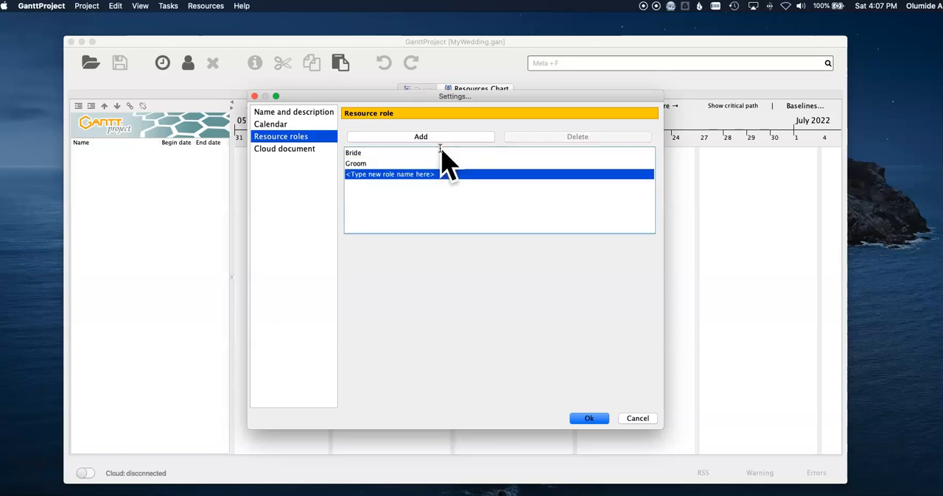
{"action": "type", "text": "W"}
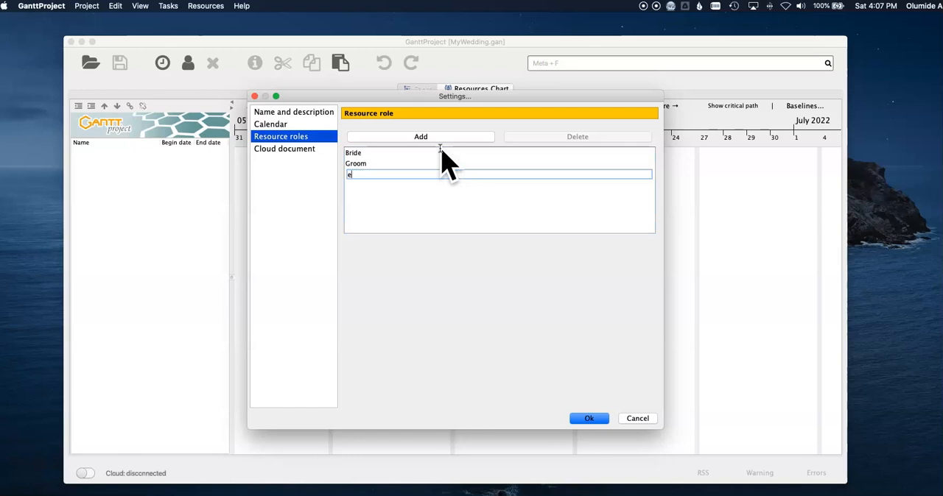
{"action": "type", "text": "edding Consultant"}
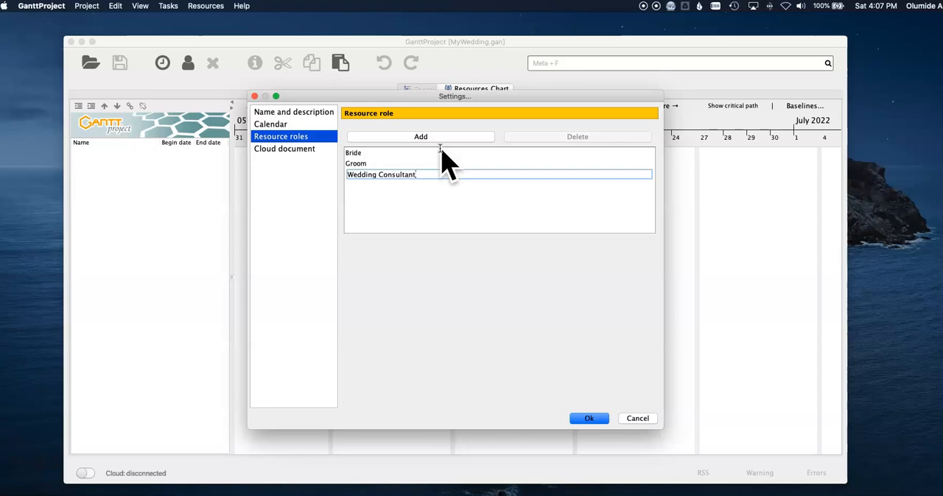
{"action": "left_click", "coordinate": [582, 418]}
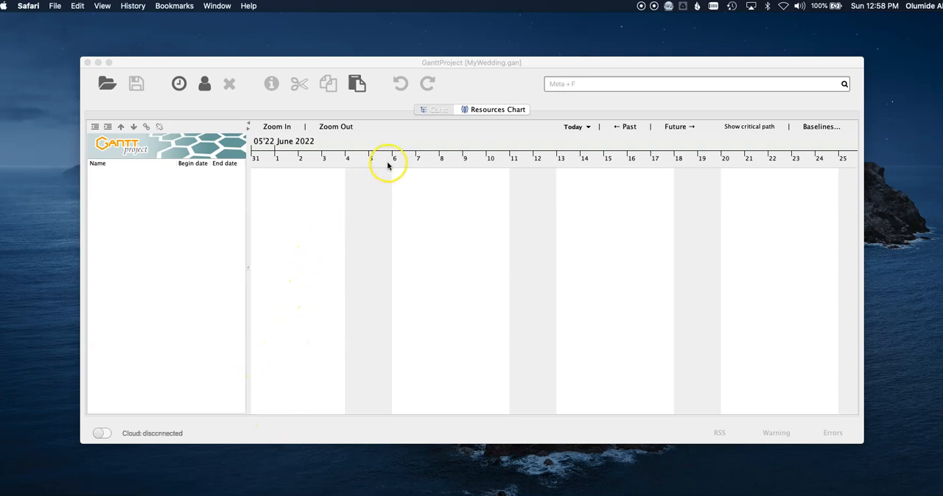
In the resources chart, start a new resource with the bride's first name and set its default role to Bride.
{"action": "left_click", "coordinate": [492, 110]}
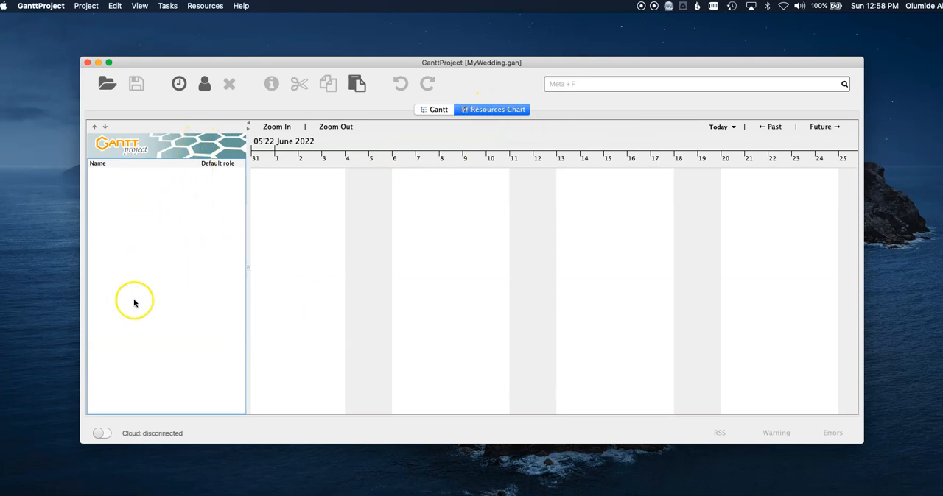
{"action": "right_click", "coordinate": [152, 212]}
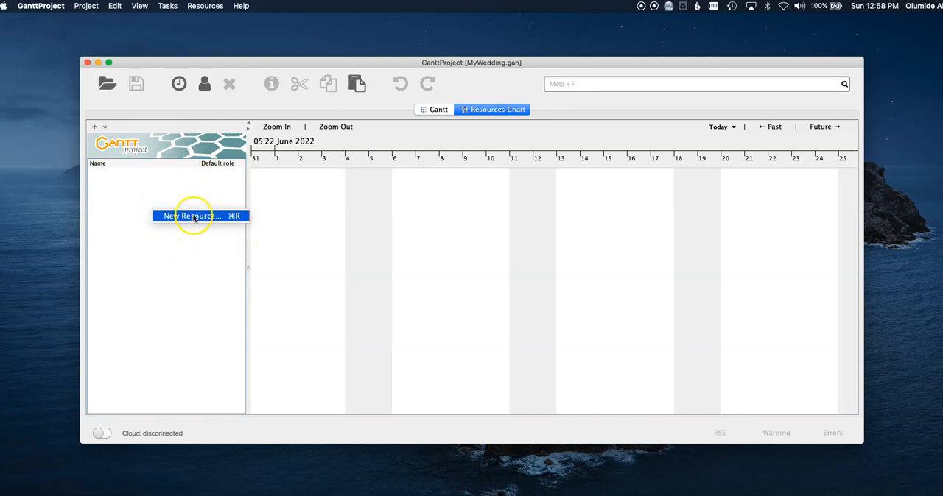
{"action": "left_click", "coordinate": [206, 263]}
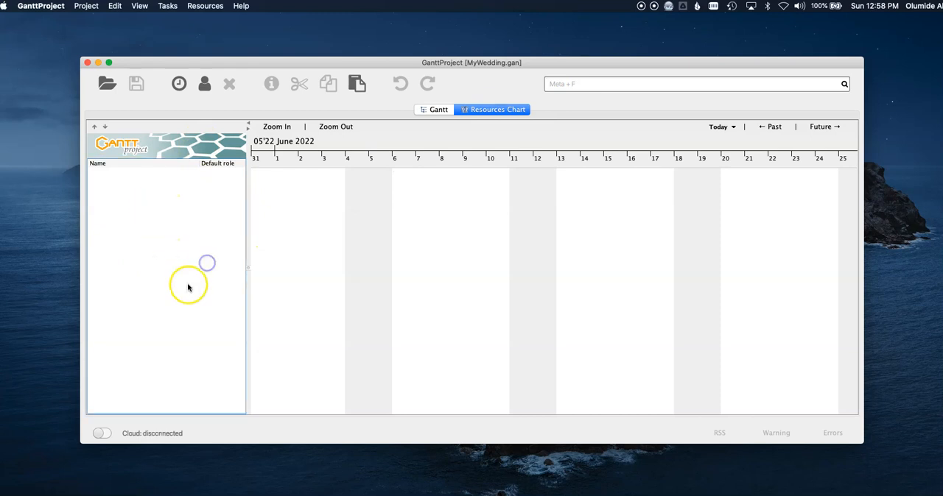
{"action": "left_click", "coordinate": [205, 87]}
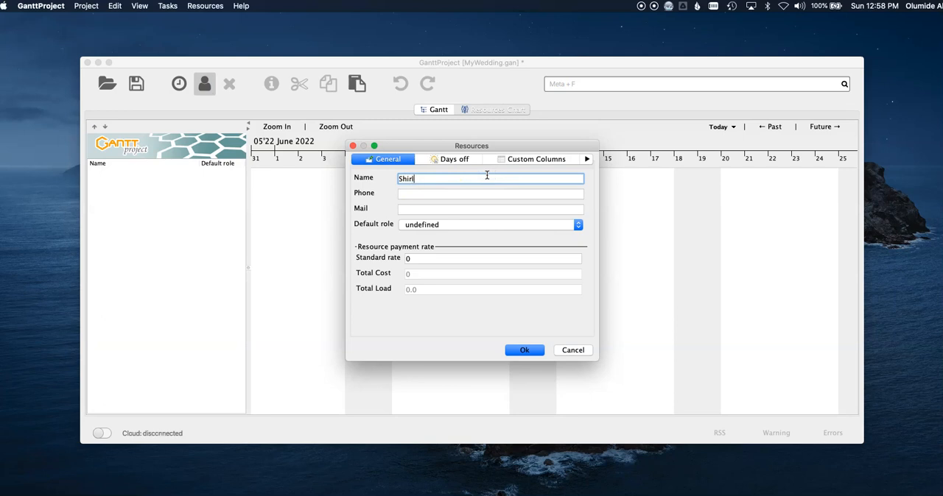
{"action": "key", "text": "Tab"}
{"action": "key", "text": "Tab"}
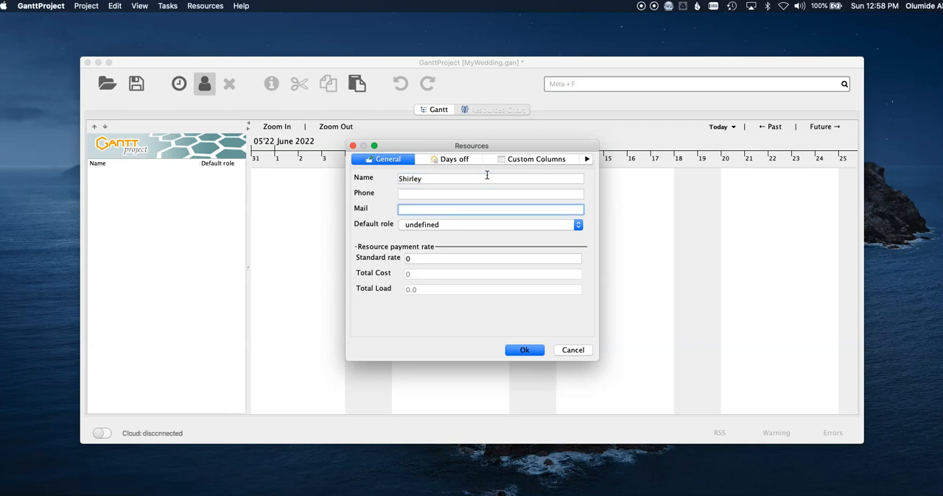
{"action": "left_click", "coordinate": [453, 225]}
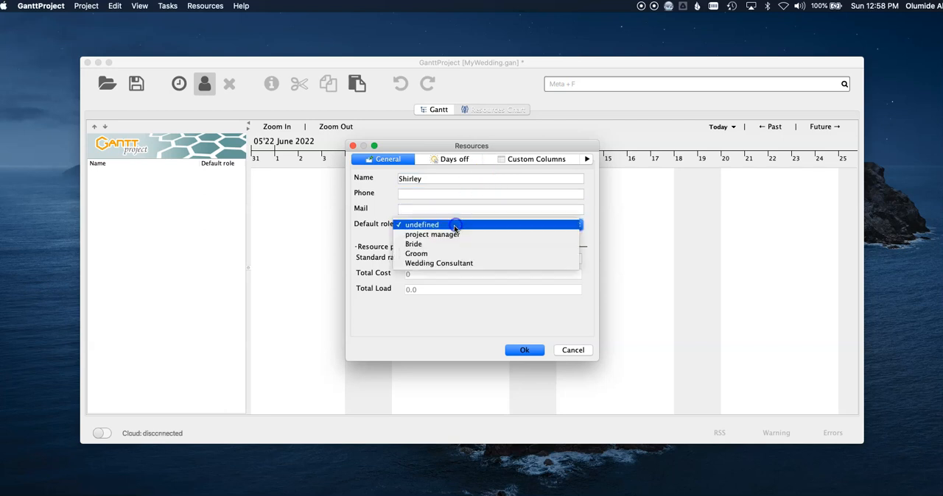
{"action": "left_click", "coordinate": [498, 245]}
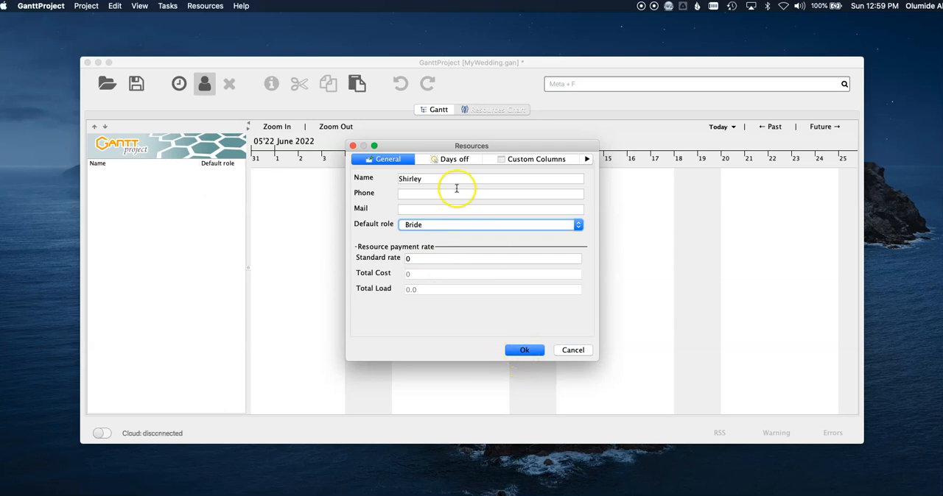
Review the new resource's days off and custom columns, then accept the resource.
{"action": "left_click", "coordinate": [452, 159]}
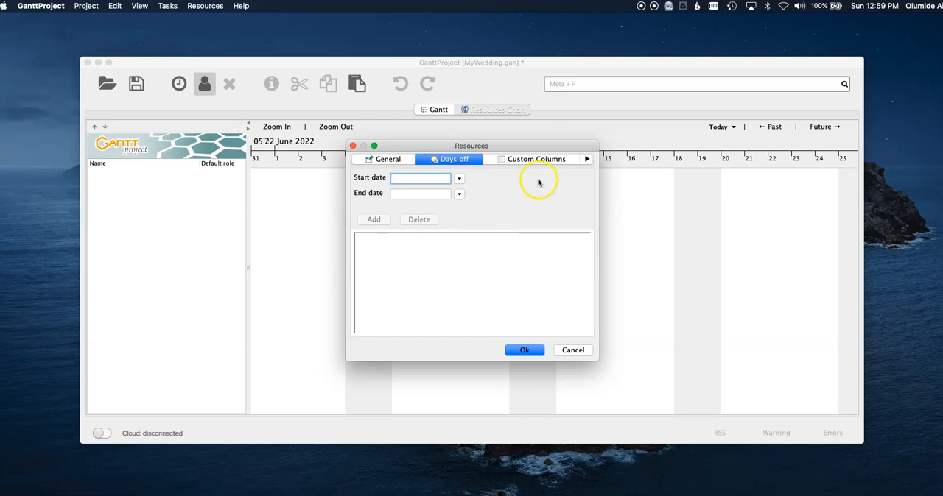
{"action": "left_click", "coordinate": [528, 159]}
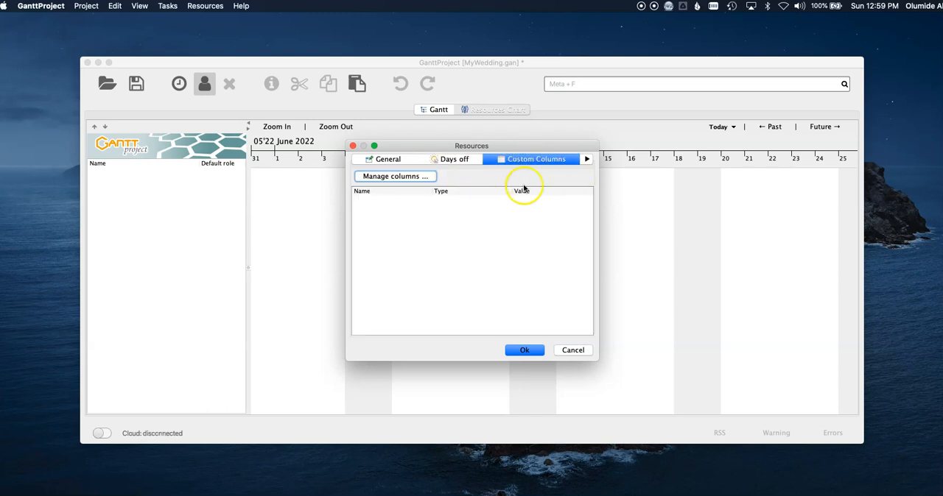
{"action": "left_click", "coordinate": [398, 159]}
{"action": "left_click", "coordinate": [525, 351]}
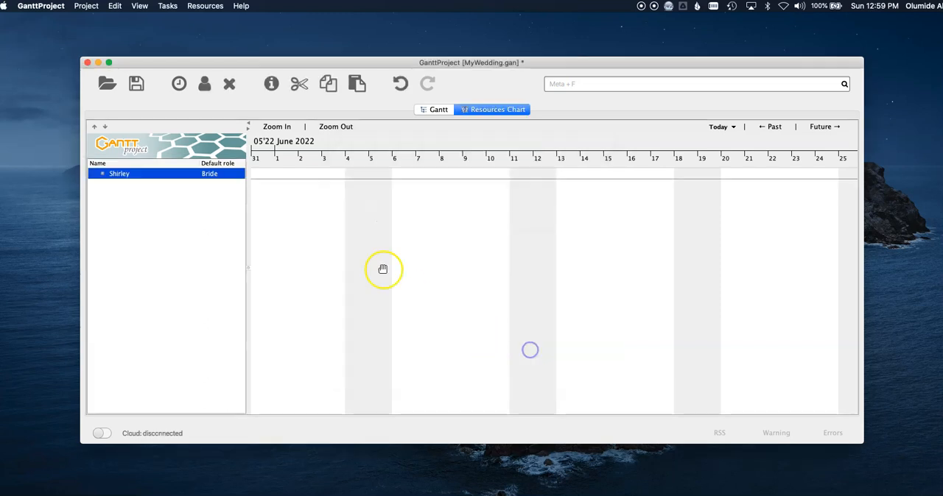
Add a second resource with the groom's first name and the default role Groom.
{"action": "left_click", "coordinate": [207, 85]}
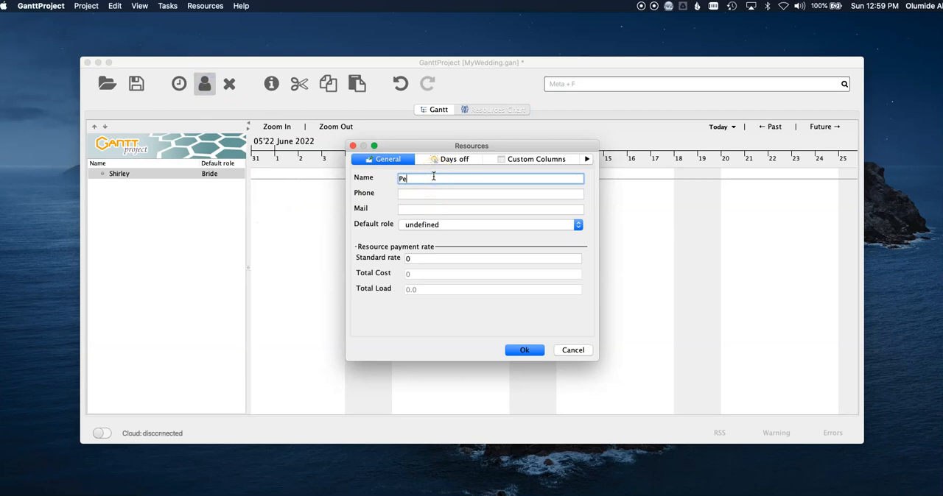
{"action": "key", "text": "Tab"}
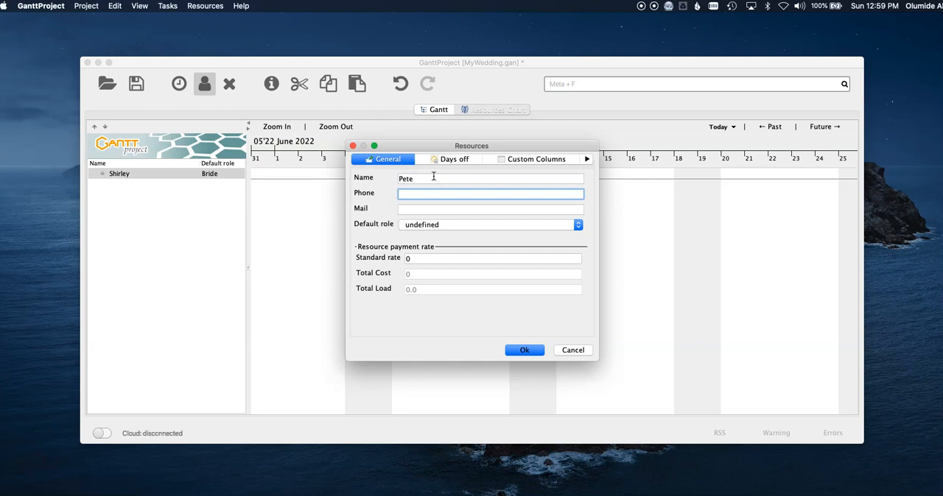
{"action": "left_click", "coordinate": [464, 224]}
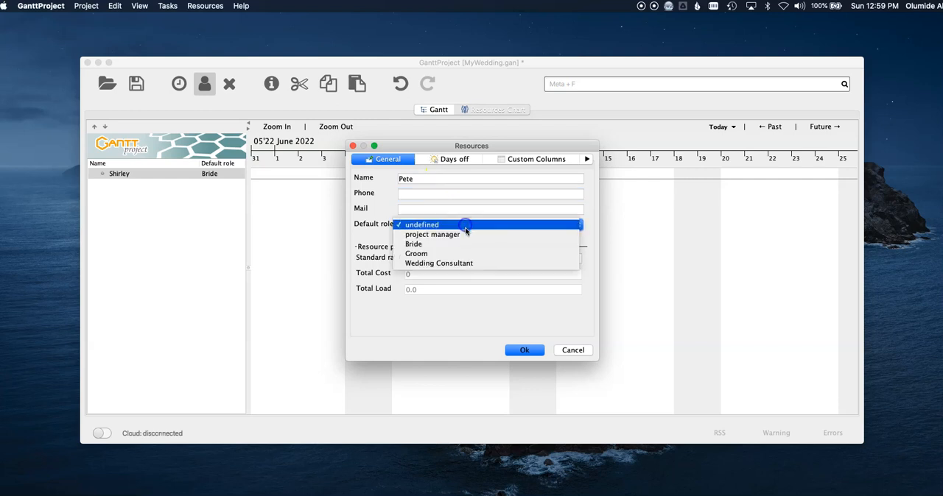
{"action": "left_click", "coordinate": [466, 254]}
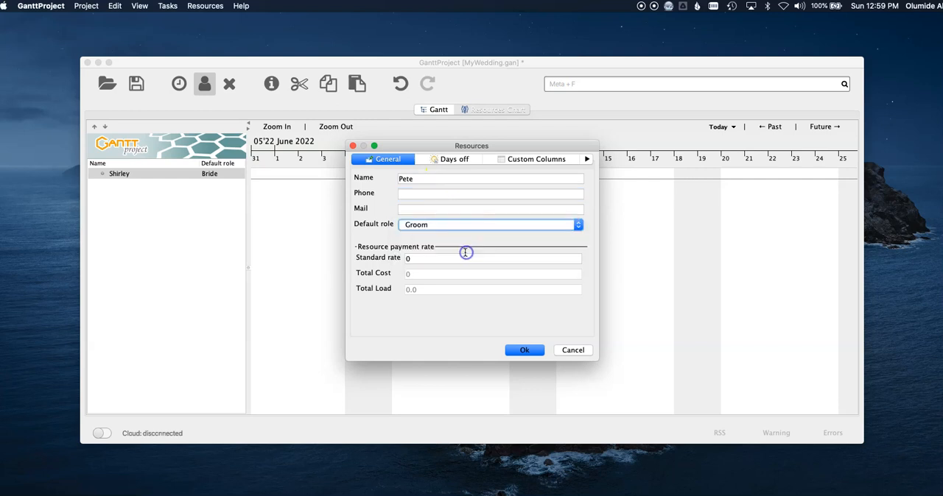
{"action": "left_click", "coordinate": [518, 348]}
Start a third resource with the consultant's first name and set its default role to Wedding Consultant.
{"action": "right_click", "coordinate": [169, 189]}
{"action": "left_click", "coordinate": [150, 211]}
{"action": "right_click", "coordinate": [150, 211]}
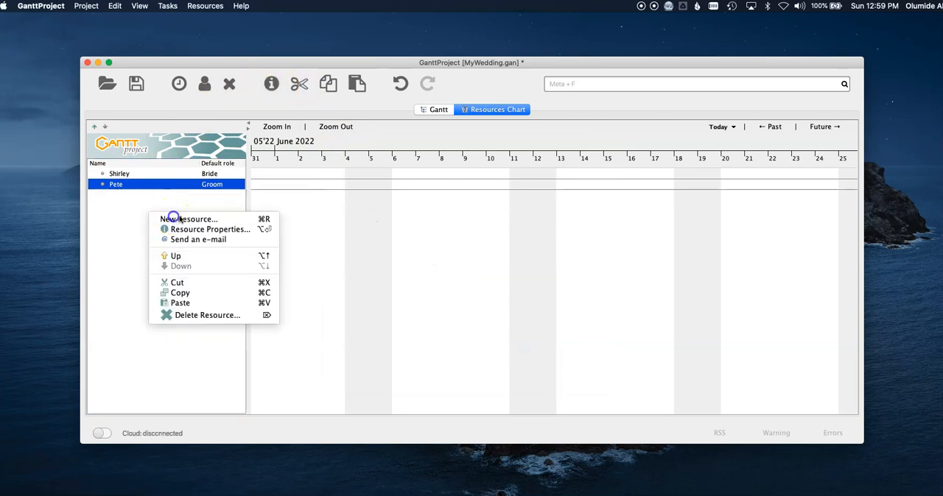
{"action": "left_click", "coordinate": [171, 215]}
{"action": "left_click", "coordinate": [418, 177]}
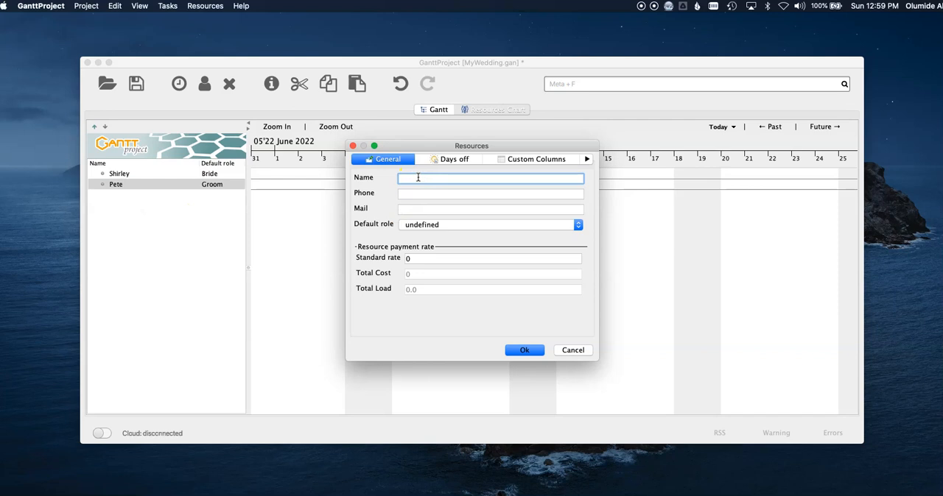
{"action": "type", "text": "Magg"}
{"action": "key", "text": "Tab"}
{"action": "key", "text": "Tab"}
{"action": "key", "text": "Tab"}
{"action": "key", "text": "w"}
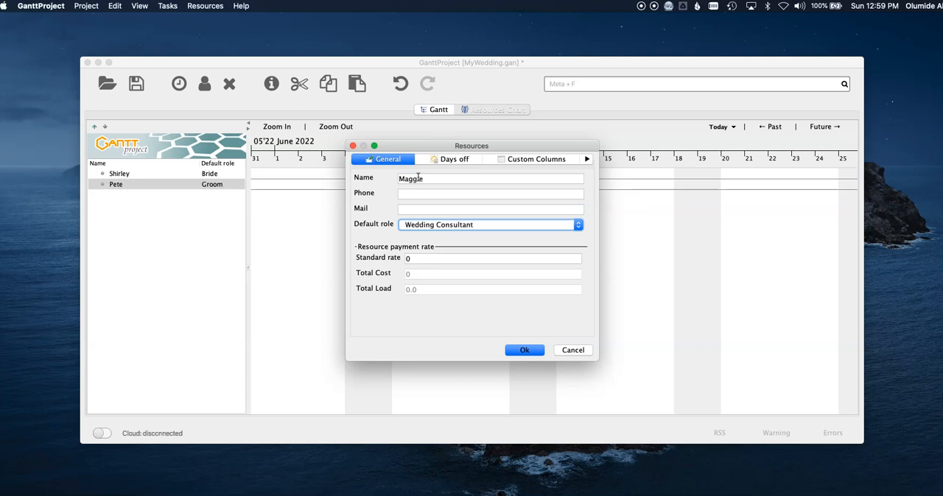
Prefix the resource's name with "Wedding Consultant -", set its standard rate to 25 and accept the resource.
{"action": "left_click", "coordinate": [406, 179]}
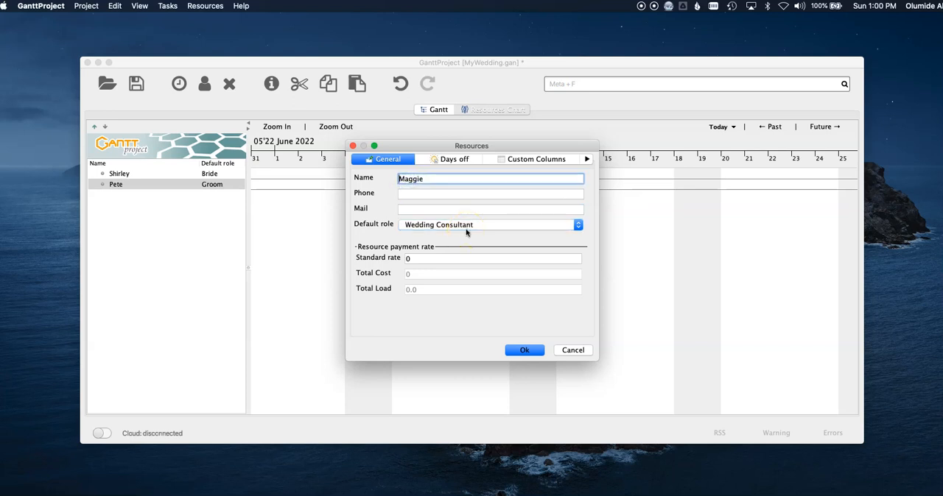
{"action": "type", "text": "Wedding Consultant -"}
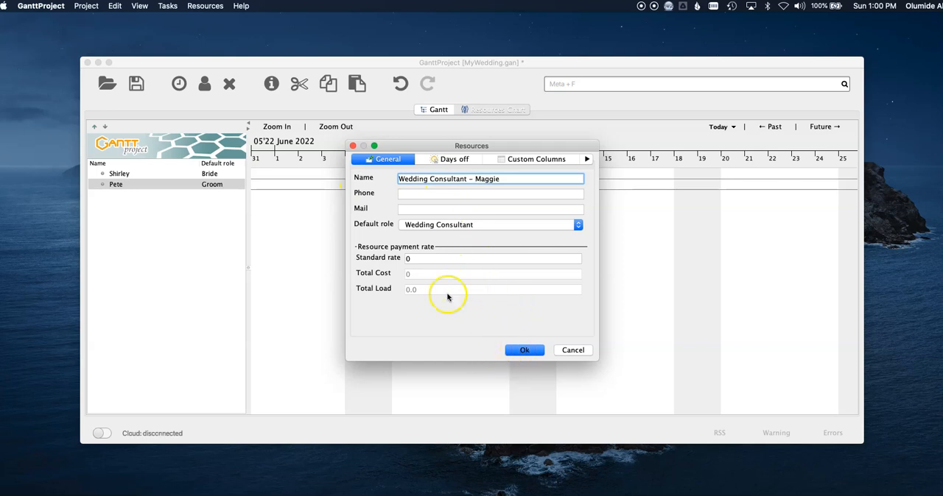
{"action": "left_click", "coordinate": [430, 258]}
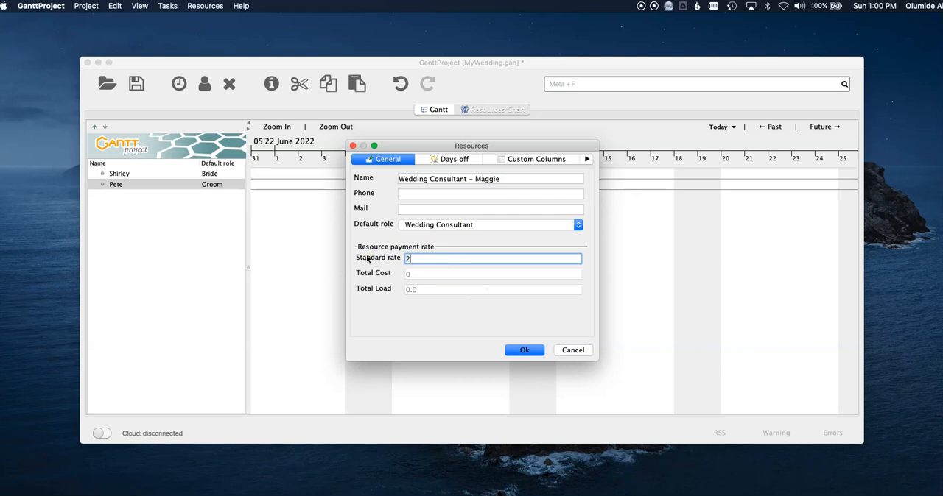
{"action": "left_click", "coordinate": [520, 350]}
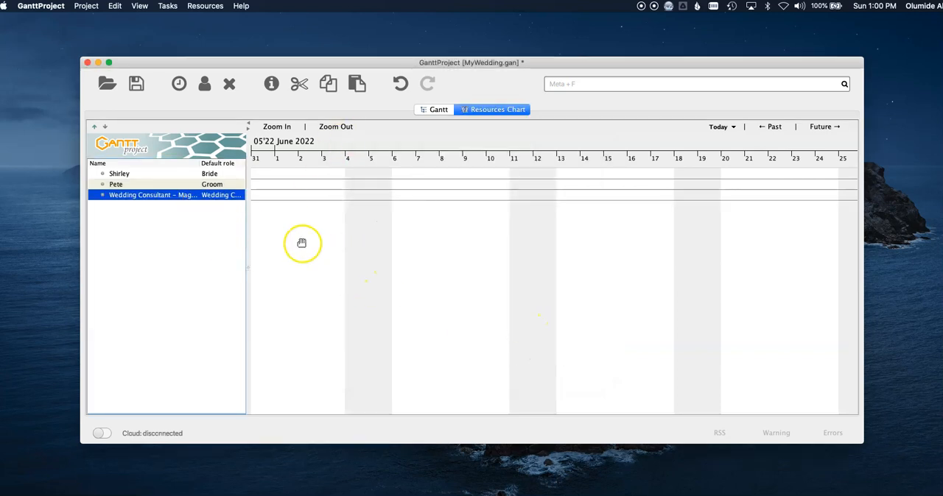
{"action": "left_click", "coordinate": [434, 110]}
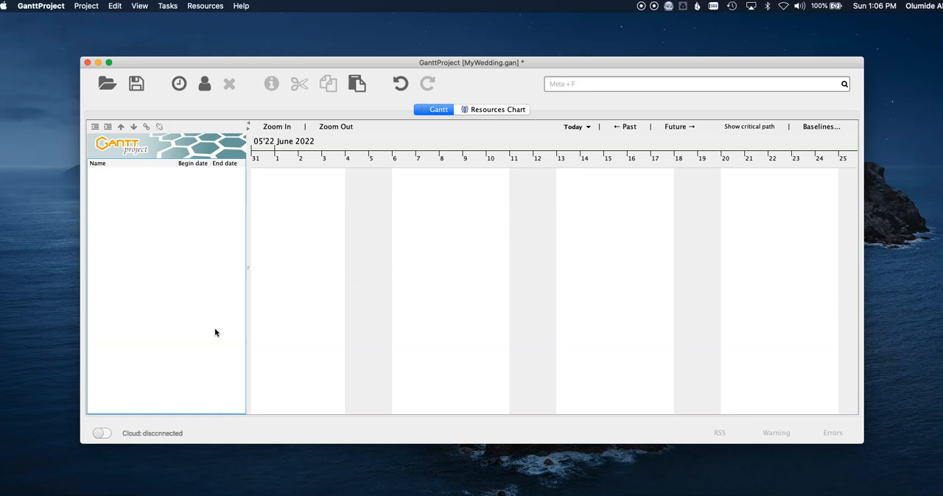
{"action": "left_click", "coordinate": [197, 340]}
{"action": "right_click", "coordinate": [136, 195]}
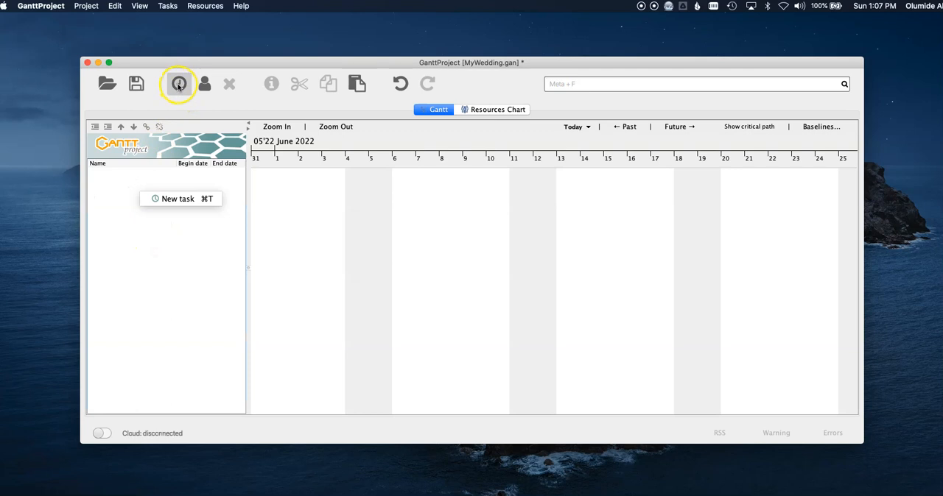
{"action": "left_click", "coordinate": [223, 103]}
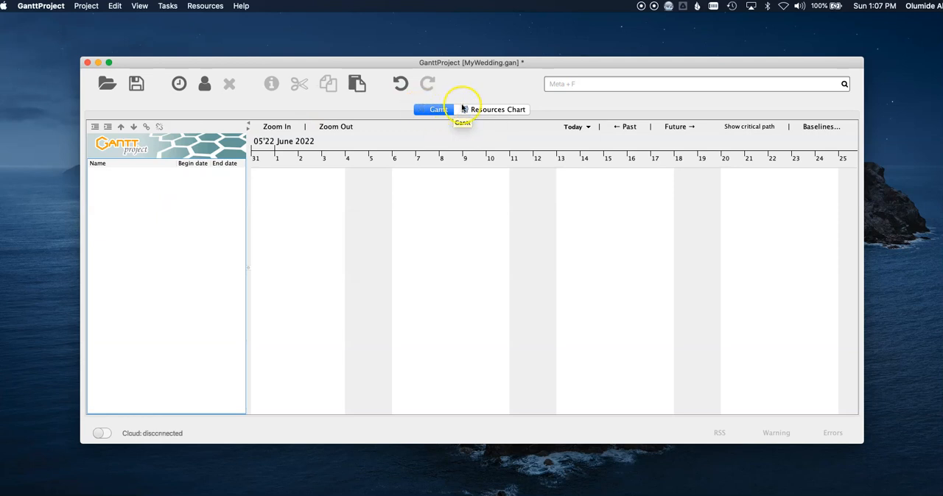
{"action": "left_click", "coordinate": [486, 109]}
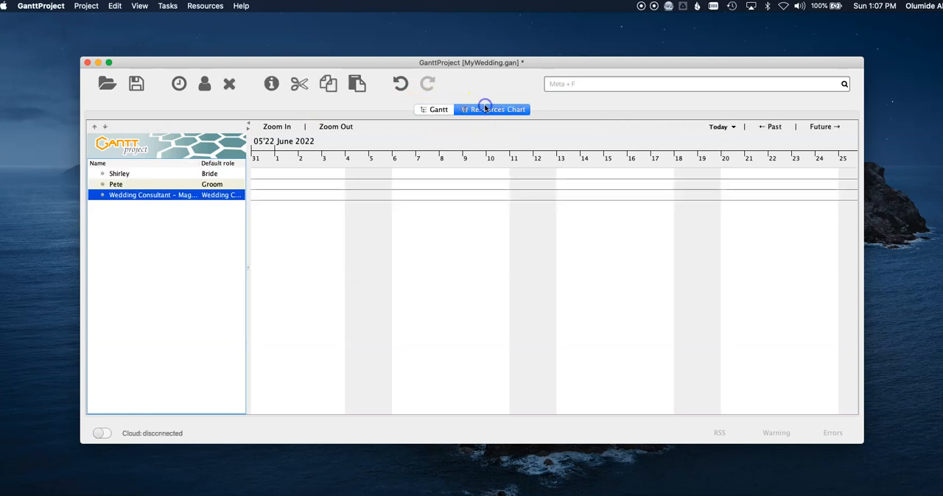
{"action": "right_click", "coordinate": [134, 238]}
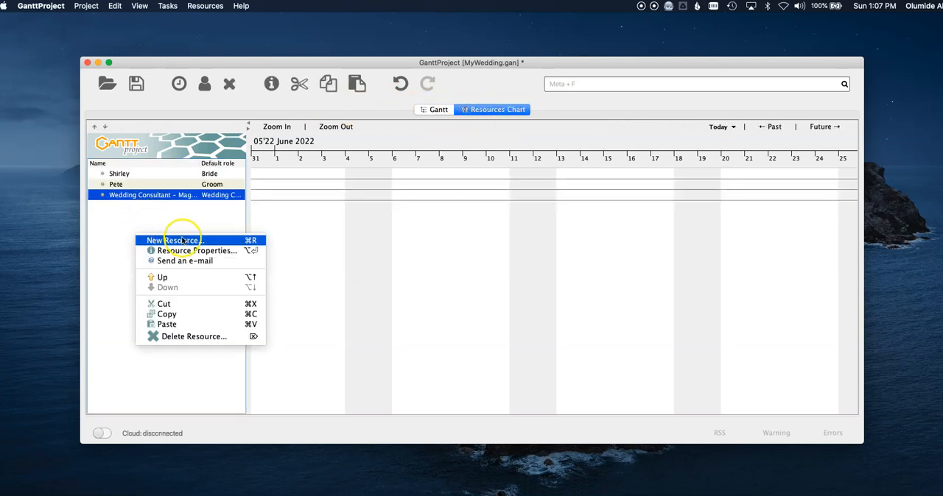
Create a new task named Notify Family in the Gantt chart.
{"action": "left_click", "coordinate": [435, 108]}
{"action": "right_click", "coordinate": [190, 209]}
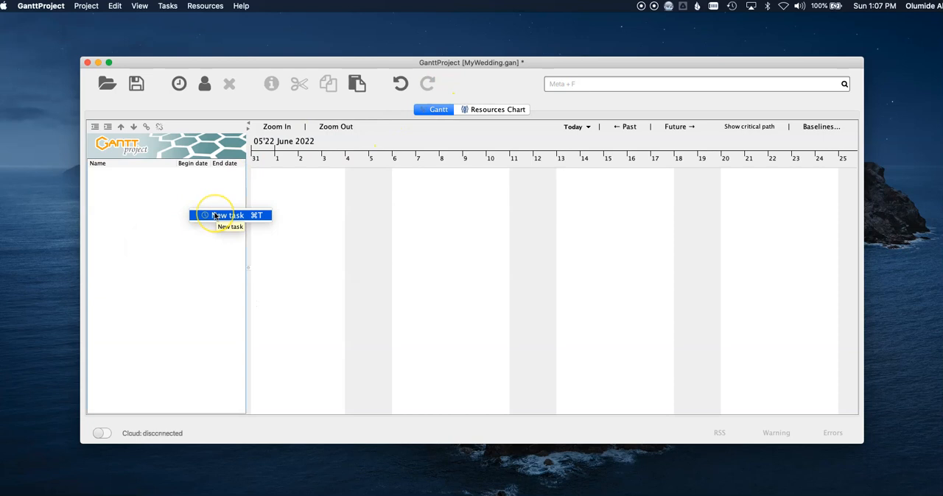
{"action": "left_click", "coordinate": [214, 215]}
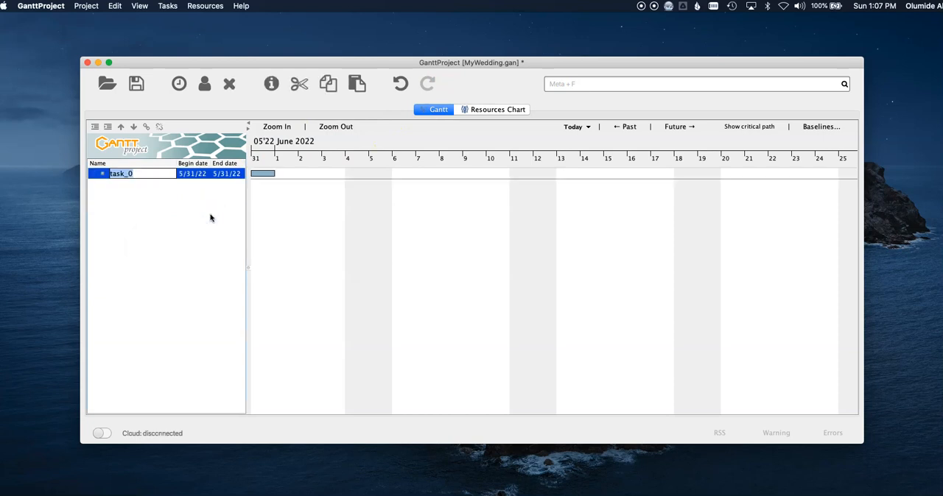
{"action": "type", "text": "Notify Family"}
{"action": "key", "text": "Return"}
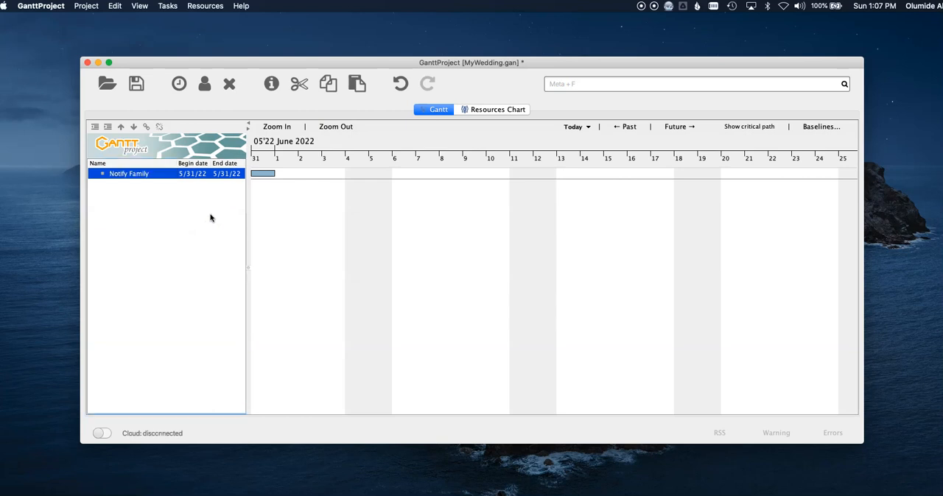
Add a second task named Create Guest List below the Notify Family task.
{"action": "right_click", "coordinate": [147, 196]}
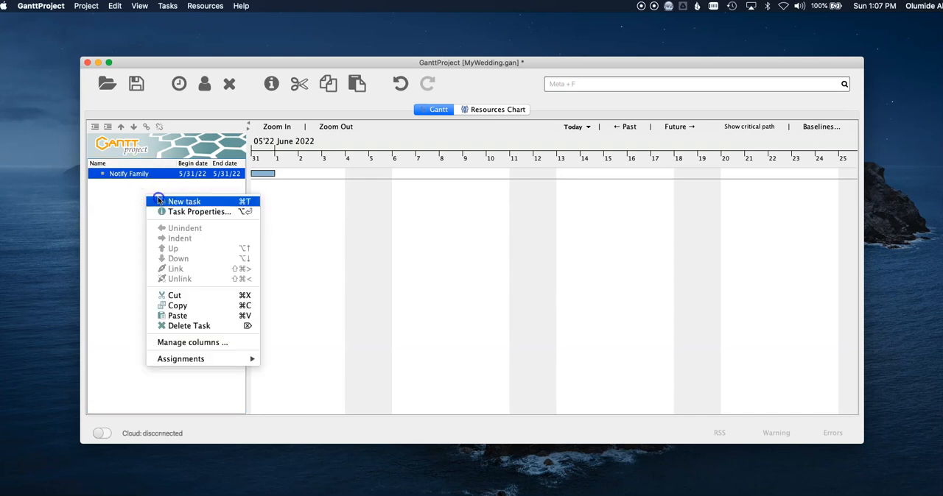
{"action": "left_click", "coordinate": [183, 201]}
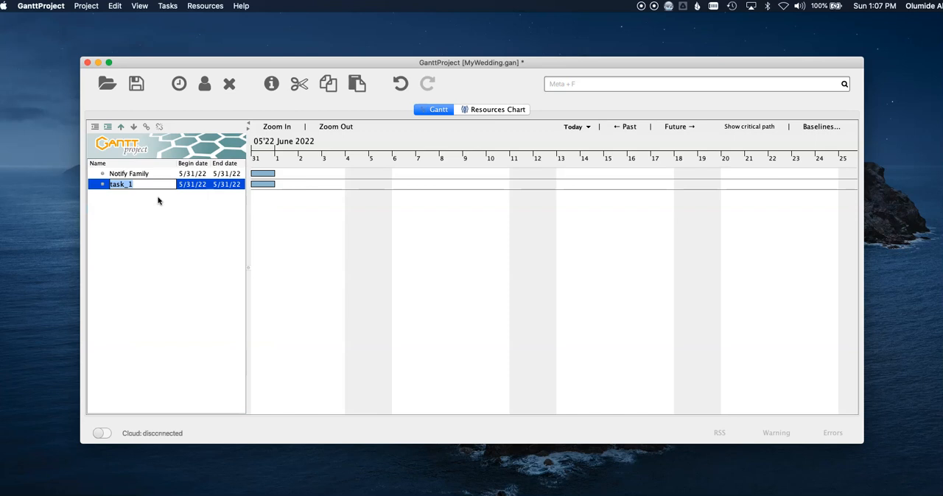
{"action": "type", "text": "C"}
{"action": "key", "text": "Return"}
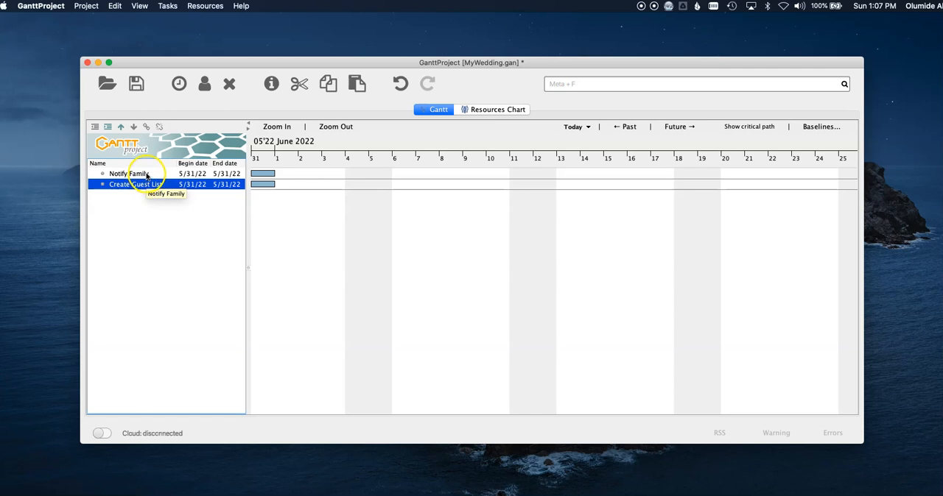
{"action": "left_click", "coordinate": [146, 175]}
{"action": "double_click", "coordinate": [147, 175]}
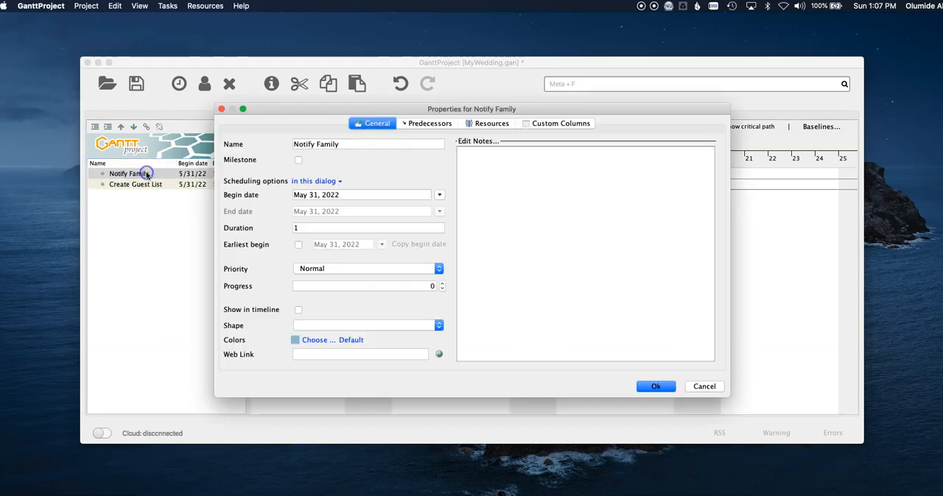
{"action": "key", "text": "Escape"}
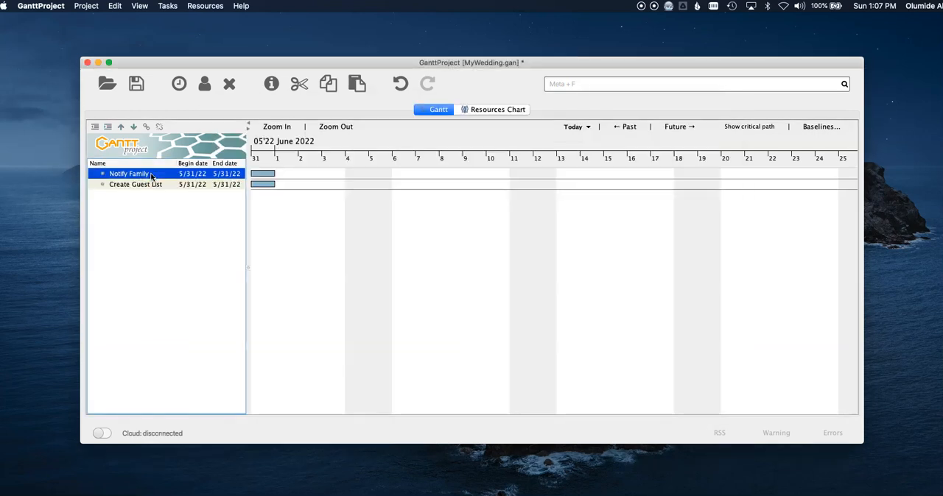
Set the Notify Family task to begin on June 1, 2022 with a duration of 3.
{"action": "double_click", "coordinate": [151, 175]}
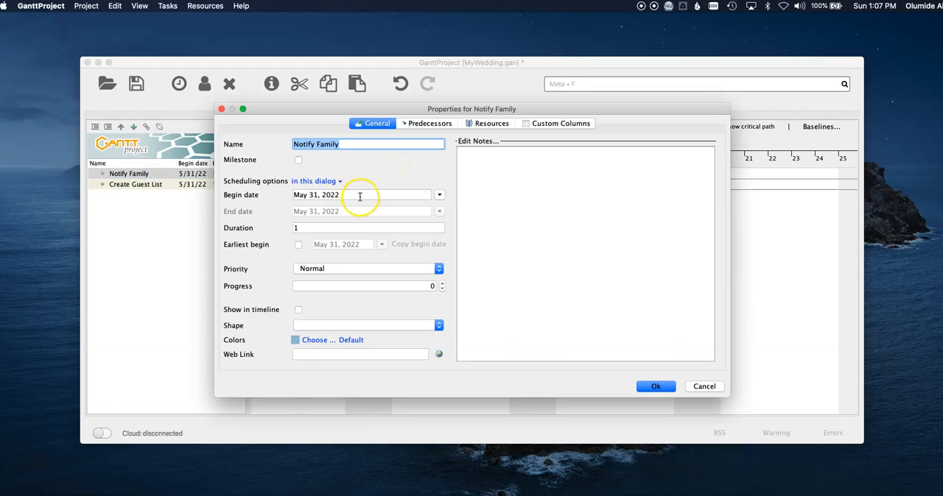
{"action": "left_click", "coordinate": [441, 196]}
{"action": "left_click", "coordinate": [414, 212]}
{"action": "left_click", "coordinate": [361, 237]}
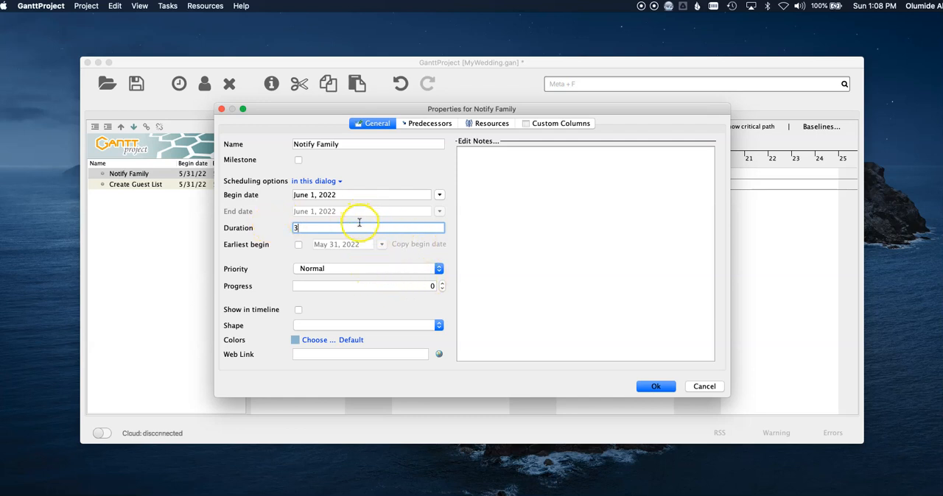
Look over the priority and earliest begin options of the Notify Family task and enable showing it in the timeline.
{"action": "left_click", "coordinate": [367, 268]}
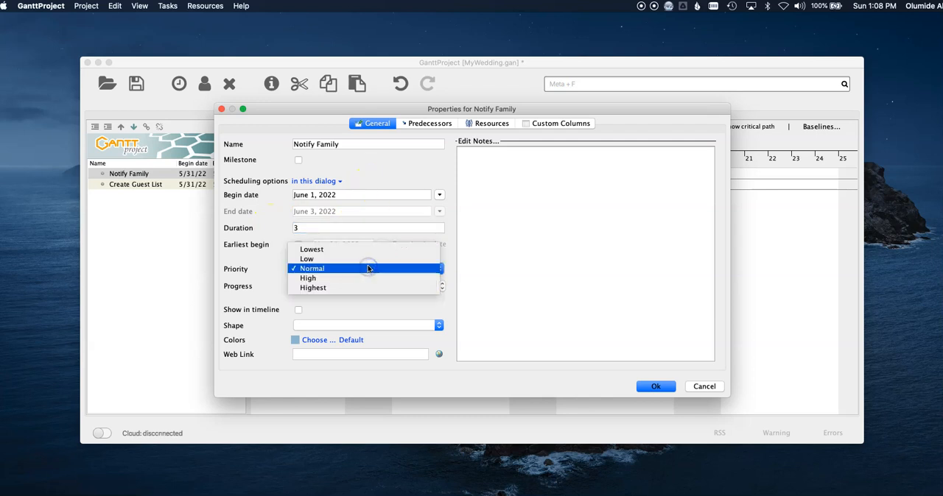
{"action": "left_click", "coordinate": [384, 300]}
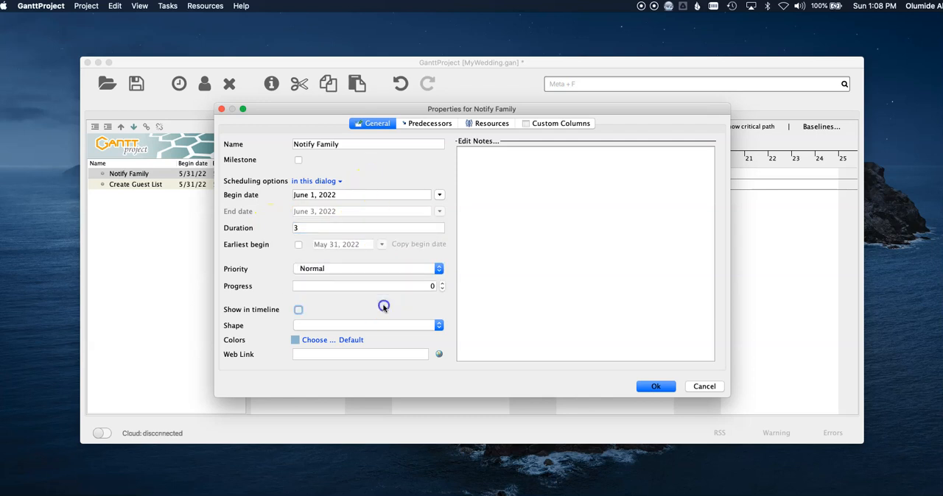
{"action": "left_click", "coordinate": [355, 303]}
{"action": "left_click", "coordinate": [351, 299]}
{"action": "left_click", "coordinate": [298, 246]}
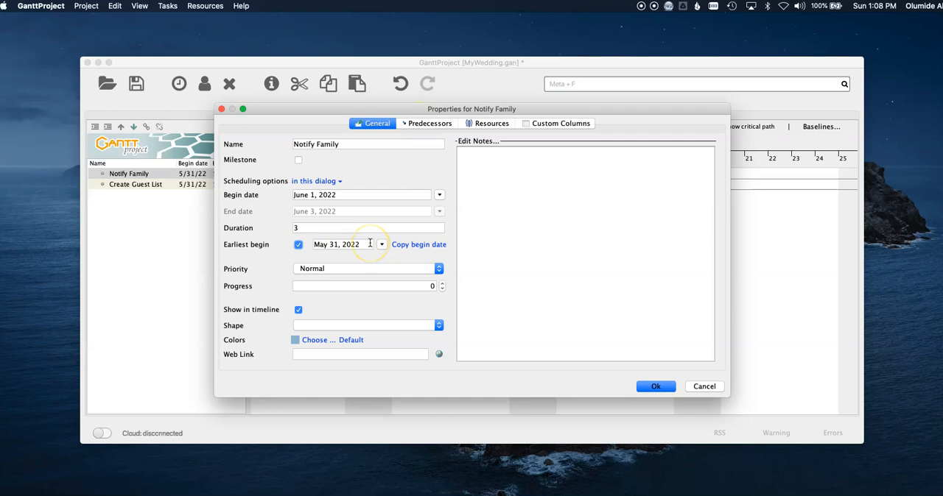
{"action": "left_click", "coordinate": [298, 244]}
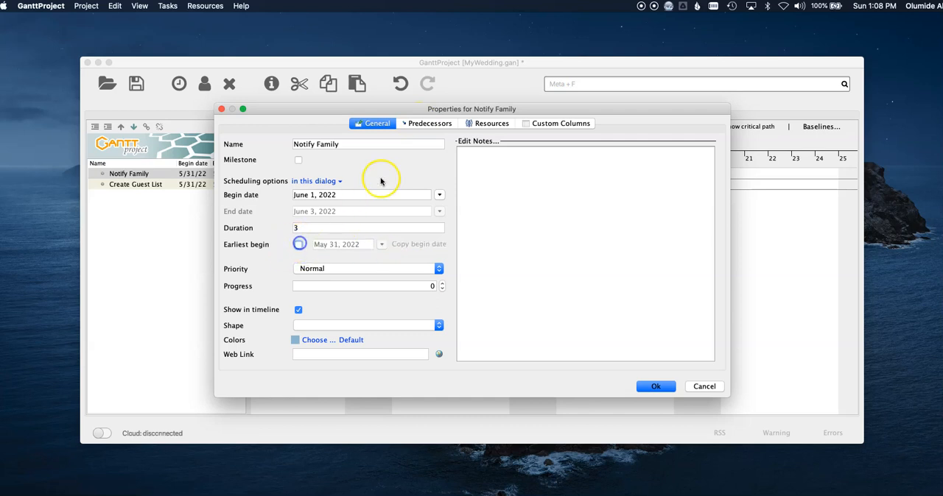
Assign the bride and the groom as resources of the Notify Family task and accept its properties.
{"action": "left_click", "coordinate": [433, 125]}
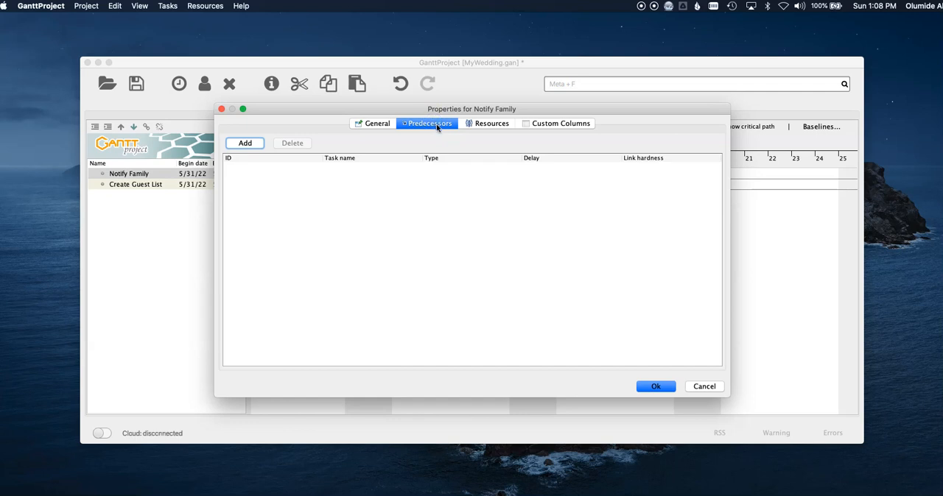
{"action": "left_click", "coordinate": [488, 123]}
{"action": "left_click", "coordinate": [245, 142]}
{"action": "left_click", "coordinate": [315, 164]}
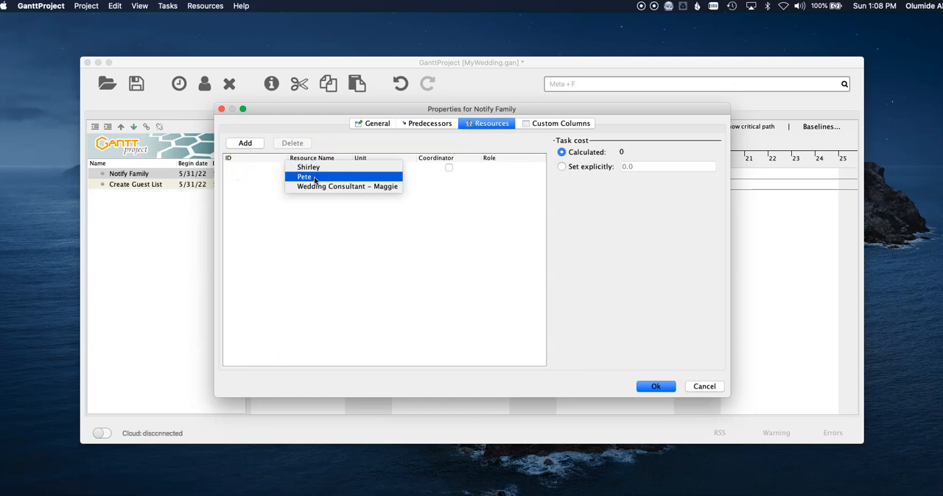
{"action": "left_click", "coordinate": [335, 169]}
{"action": "left_click", "coordinate": [251, 143]}
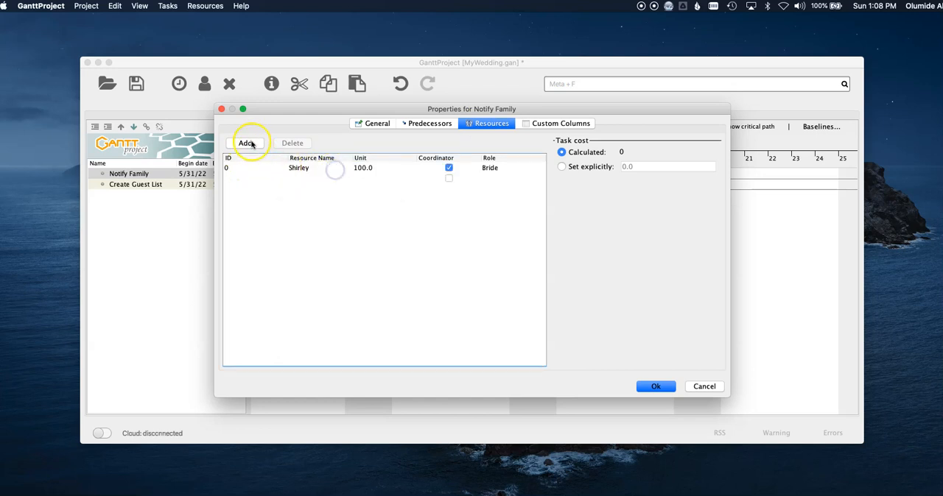
{"action": "left_click", "coordinate": [306, 179]}
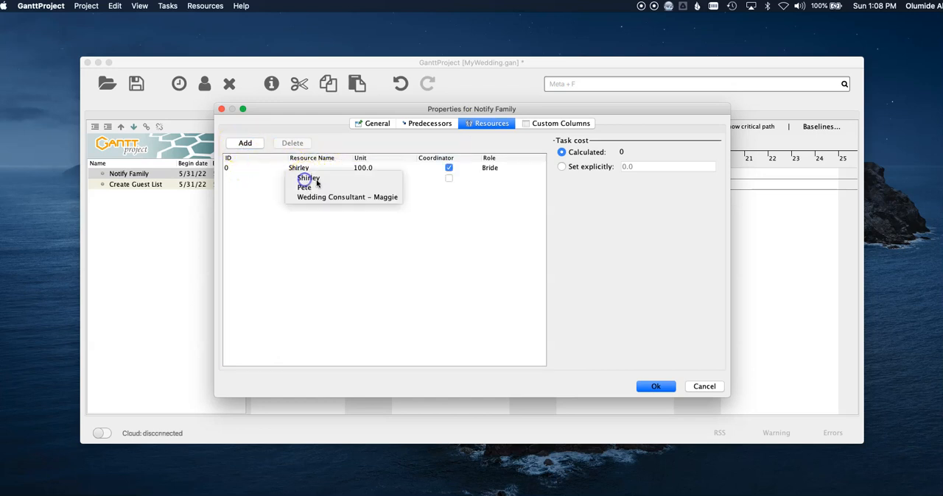
{"action": "left_click", "coordinate": [322, 187]}
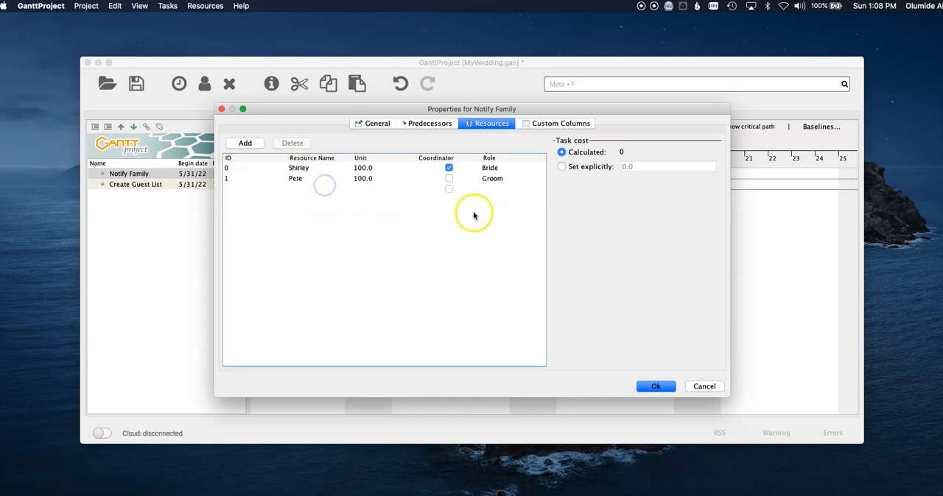
{"action": "left_click", "coordinate": [546, 125]}
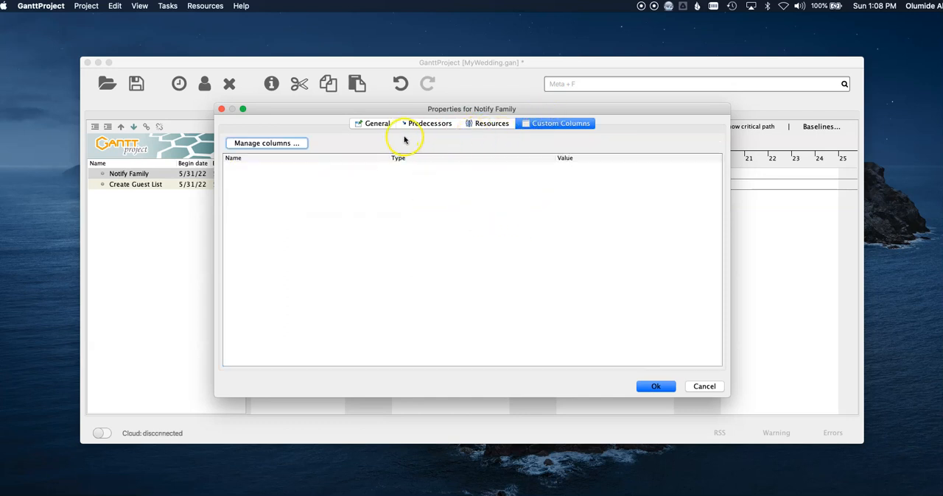
{"action": "left_click", "coordinate": [379, 123]}
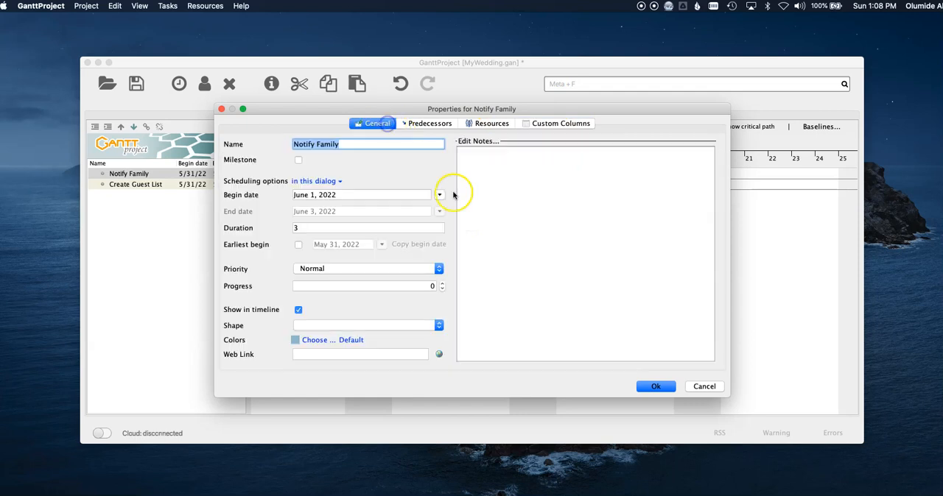
{"action": "left_click", "coordinate": [654, 386]}
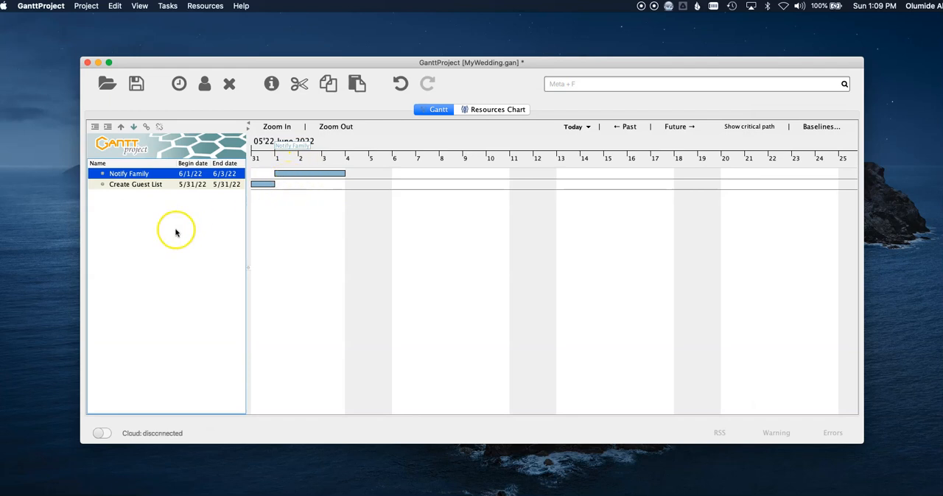
Give the Create Guest List task a duration of 7 and a begin date of June 1, 2022.
{"action": "double_click", "coordinate": [137, 185]}
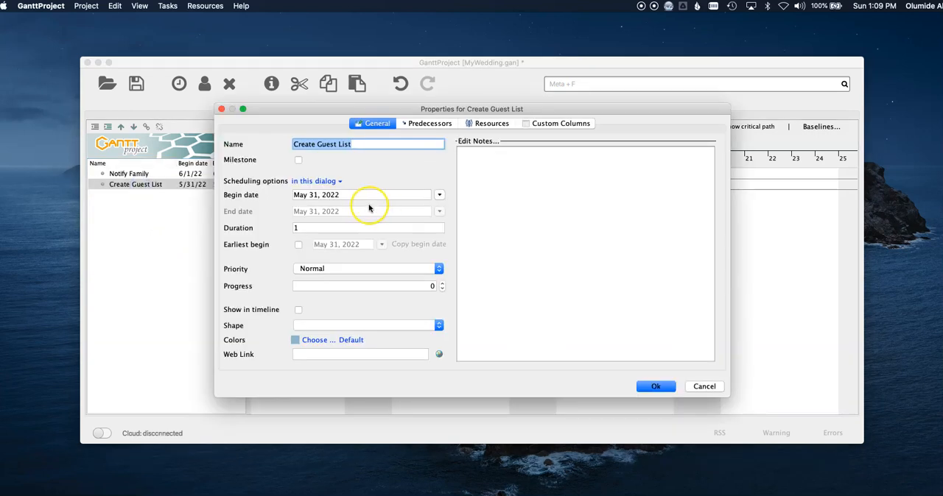
{"action": "left_click", "coordinate": [336, 227]}
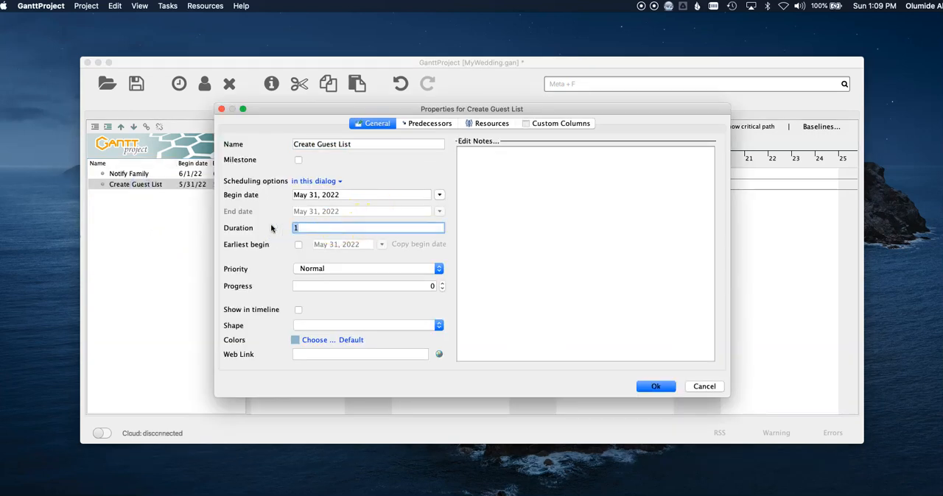
{"action": "type", "text": "7"}
{"action": "left_click", "coordinate": [346, 247]}
{"action": "left_click", "coordinate": [439, 196]}
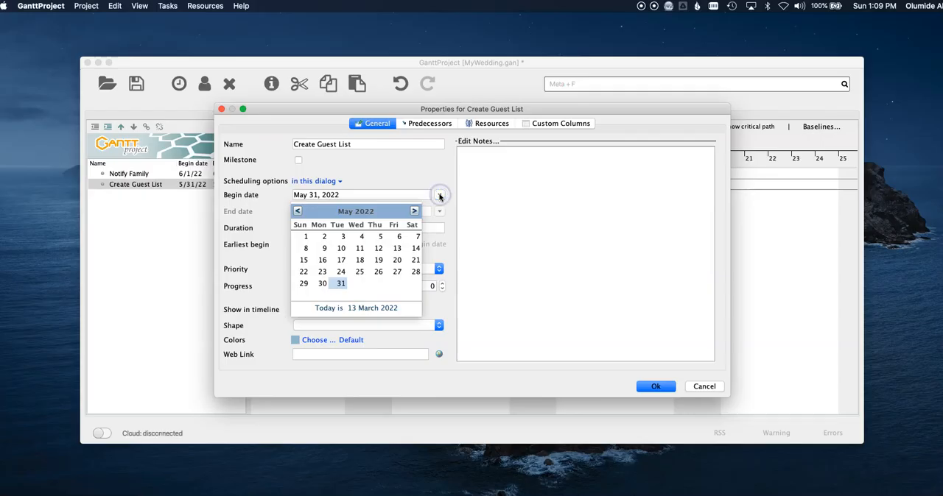
{"action": "left_click", "coordinate": [414, 210]}
{"action": "left_click", "coordinate": [362, 237]}
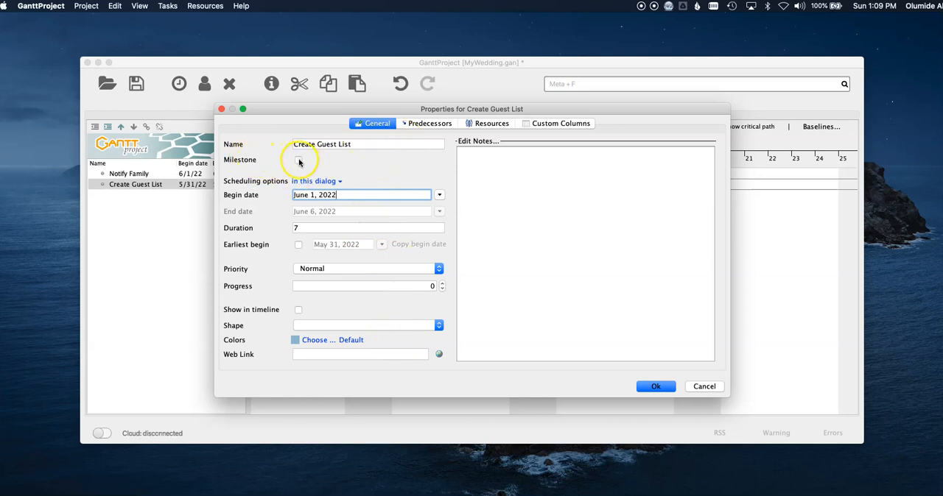
Add Notify Family as the predecessor of the Create Guest List task.
{"action": "left_click", "coordinate": [423, 123]}
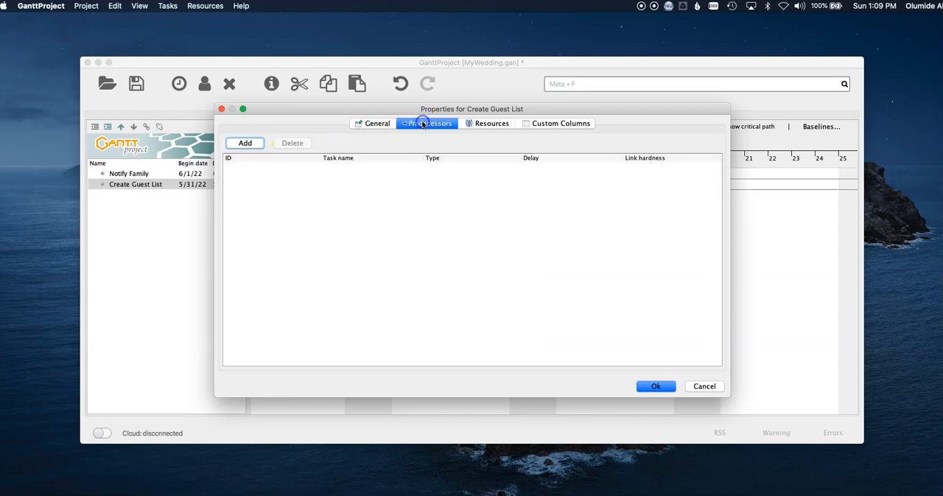
{"action": "left_click", "coordinate": [245, 143]}
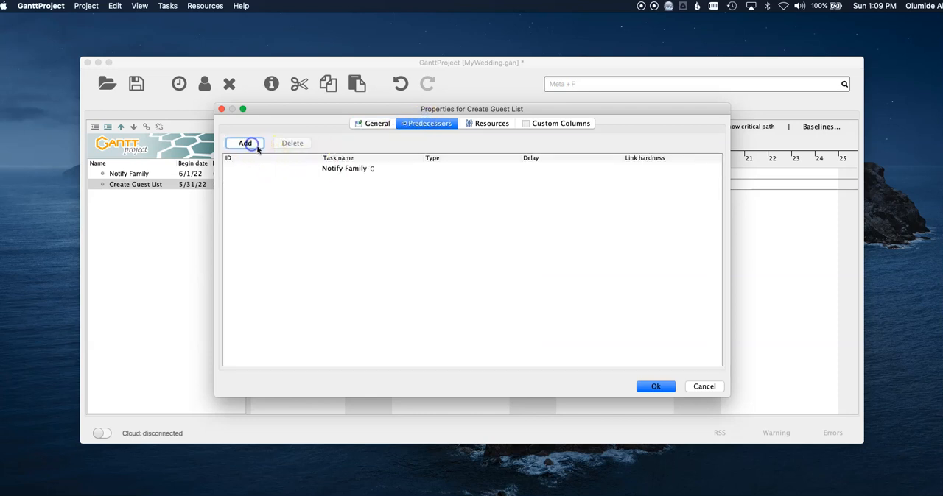
{"action": "left_click", "coordinate": [349, 168]}
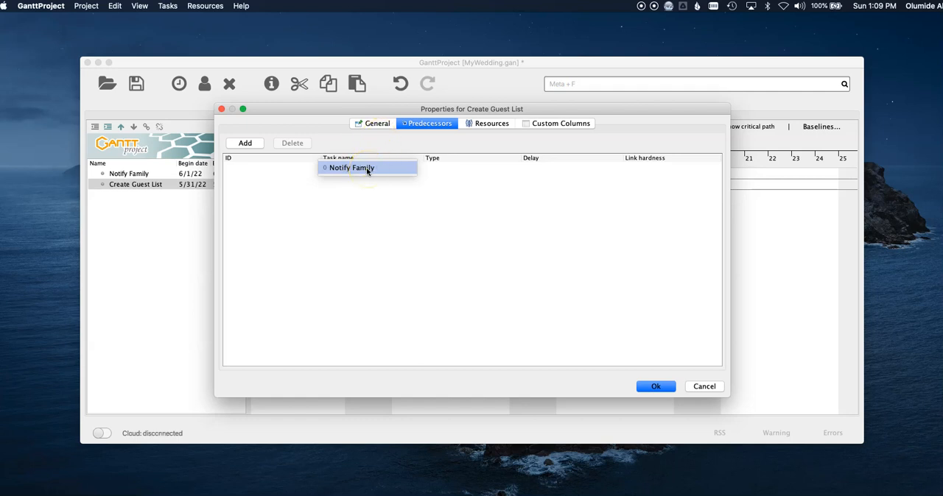
{"action": "left_click", "coordinate": [368, 134]}
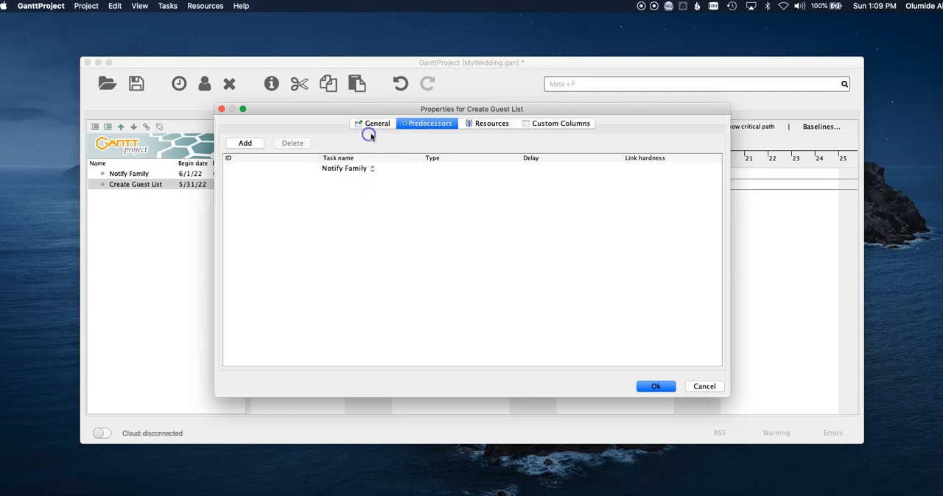
Assign the bride and the groom as resources of the Create Guest List task and accept its properties.
{"action": "left_click", "coordinate": [486, 125]}
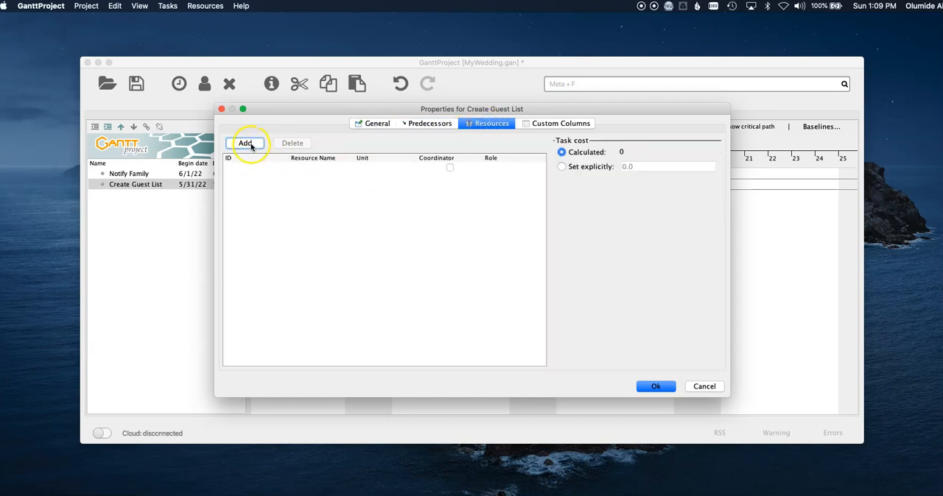
{"action": "left_click", "coordinate": [305, 169]}
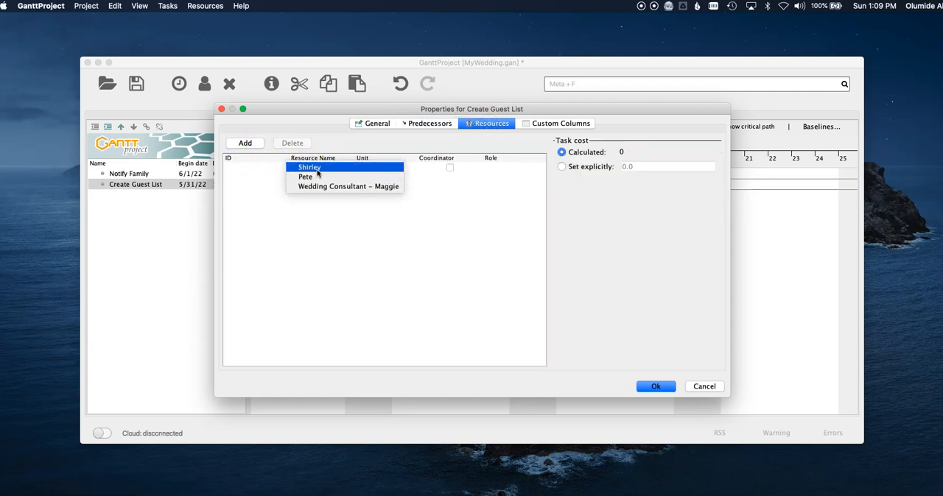
{"action": "left_click", "coordinate": [314, 169]}
{"action": "left_click", "coordinate": [245, 143]}
{"action": "left_click", "coordinate": [305, 178]}
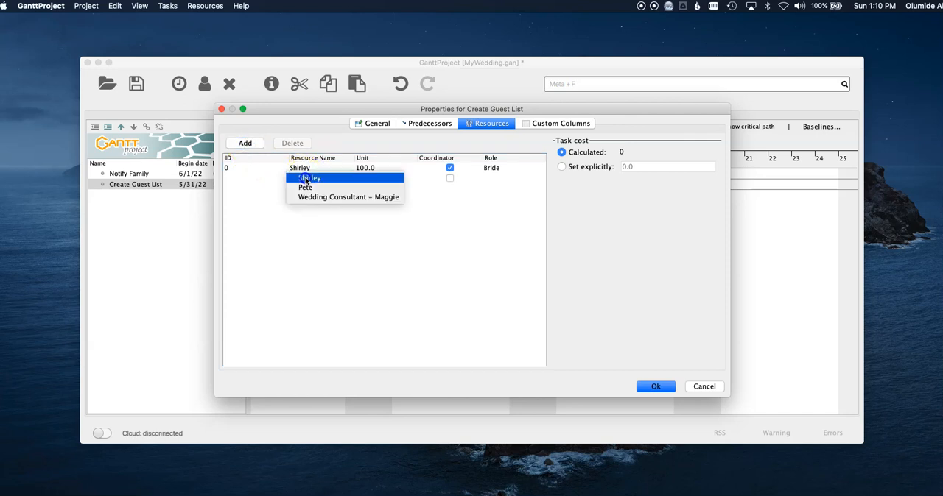
{"action": "left_click", "coordinate": [324, 187]}
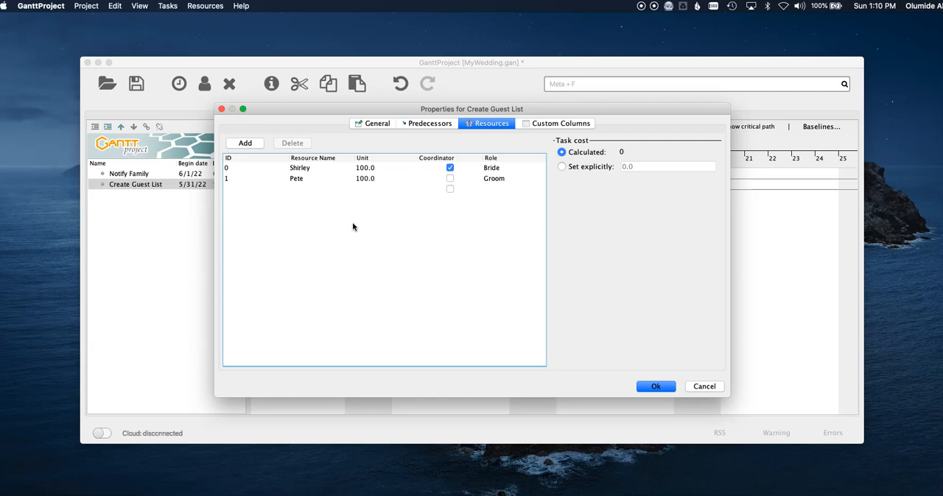
{"action": "left_click", "coordinate": [421, 238]}
{"action": "left_click", "coordinate": [655, 386]}
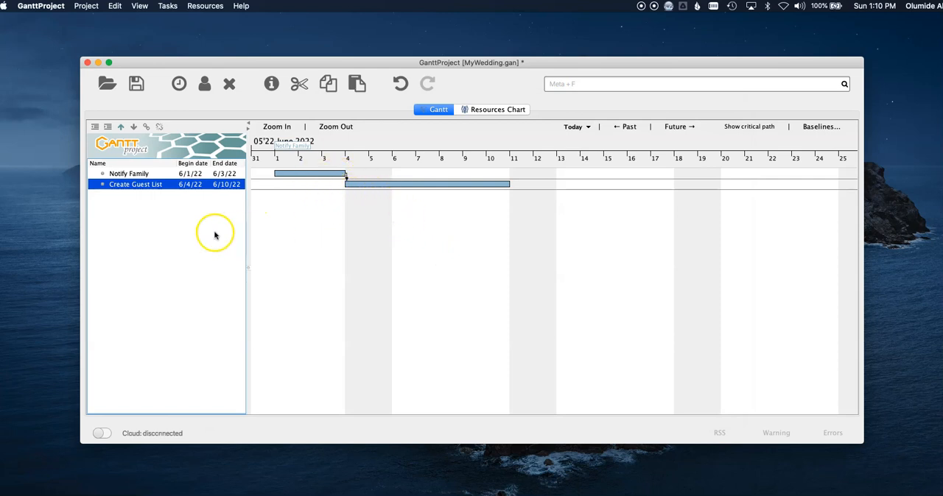
Create a new task named Vendors below the Create Guest List task.
{"action": "right_click", "coordinate": [136, 207]}
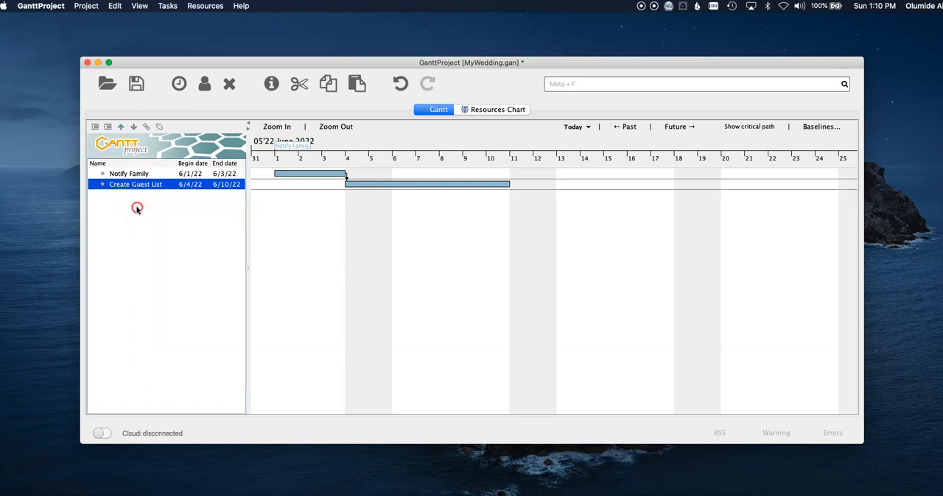
{"action": "left_click", "coordinate": [158, 213]}
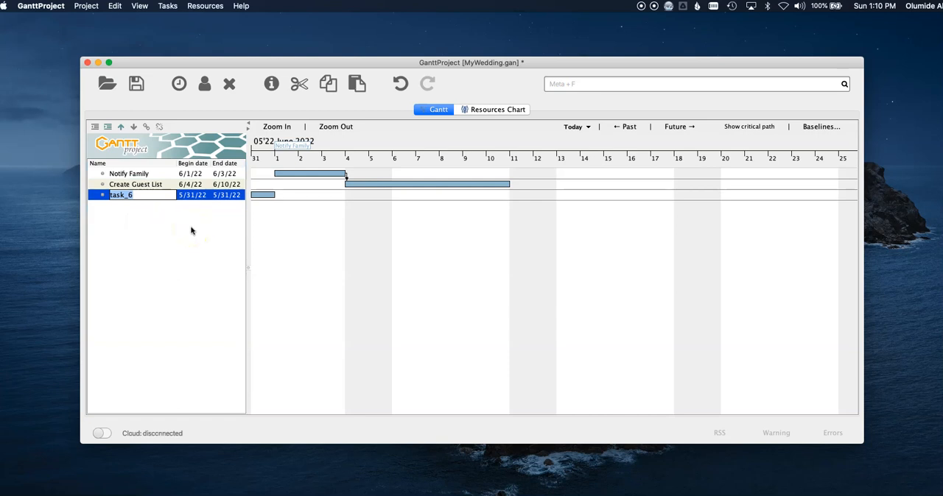
{"action": "type", "text": "Vendors"}
{"action": "key", "text": "Return"}
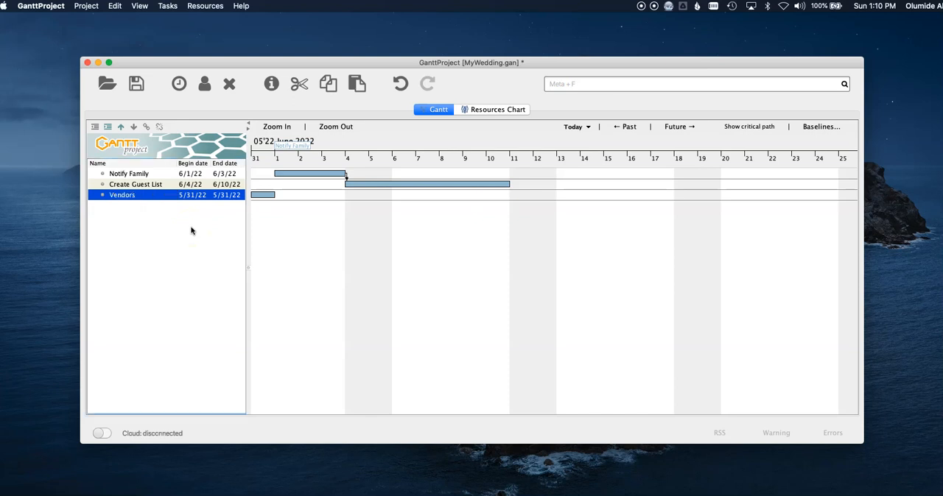
{"action": "left_click", "coordinate": [196, 229]}
Add another task named Flower below the Vendors task.
{"action": "right_click", "coordinate": [159, 223]}
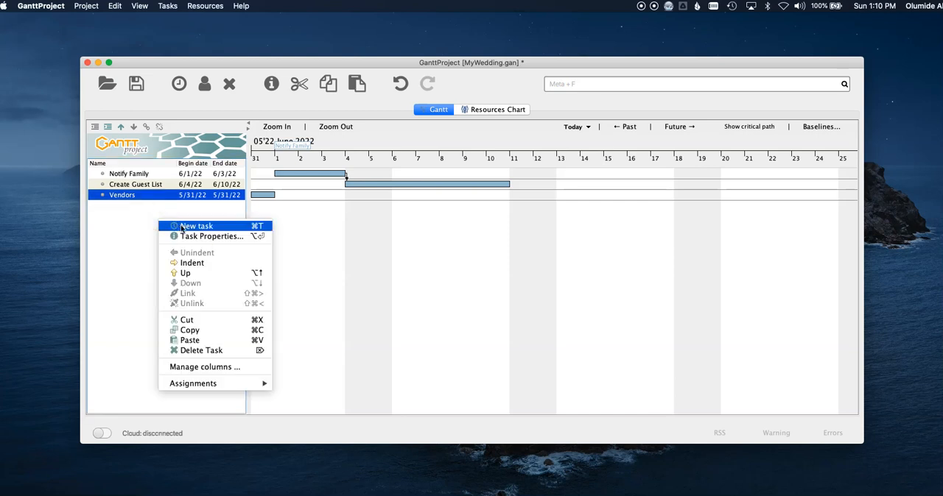
{"action": "left_click", "coordinate": [181, 227]}
{"action": "type", "text": "Flow"}
{"action": "key", "text": "Return"}
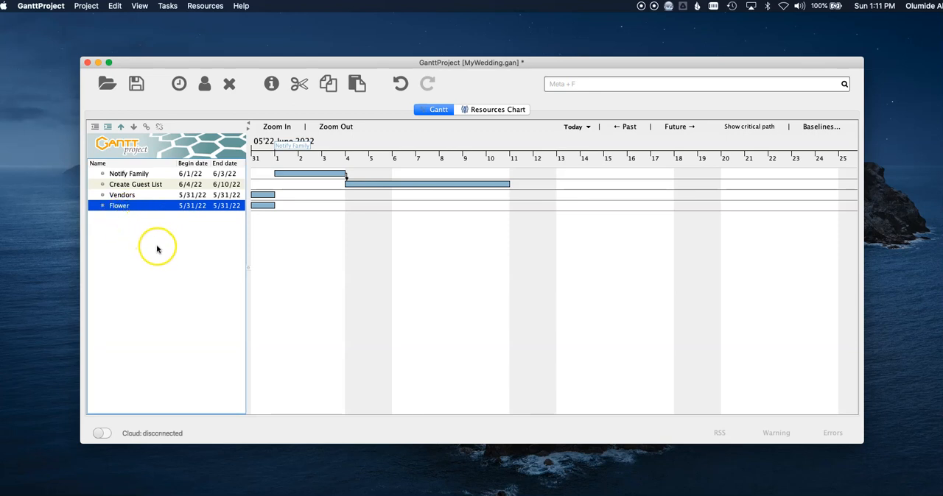
Indent the Flower task so it becomes a subtask of Vendors.
{"action": "right_click", "coordinate": [135, 209]}
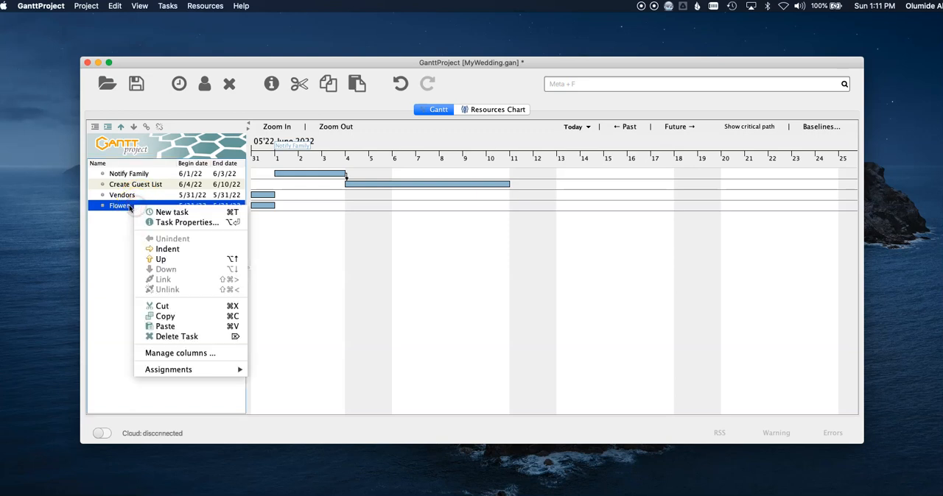
{"action": "left_click", "coordinate": [116, 246]}
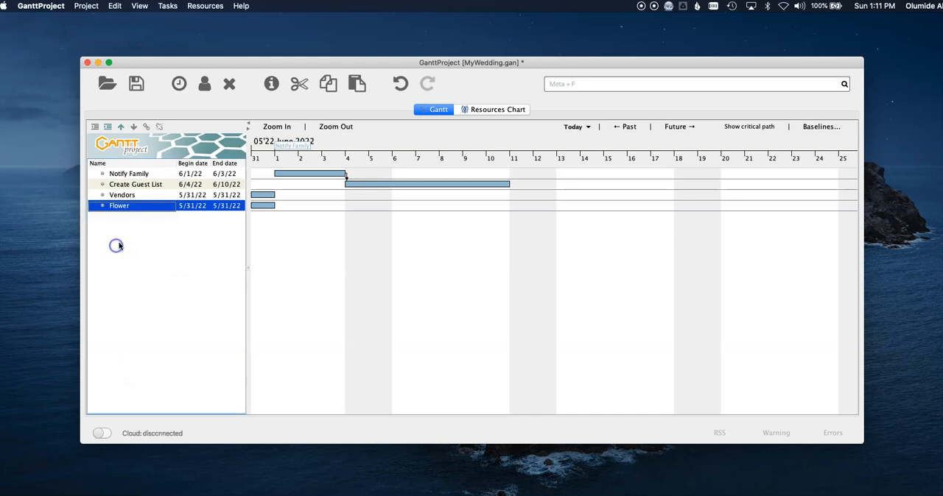
{"action": "left_click", "coordinate": [108, 128]}
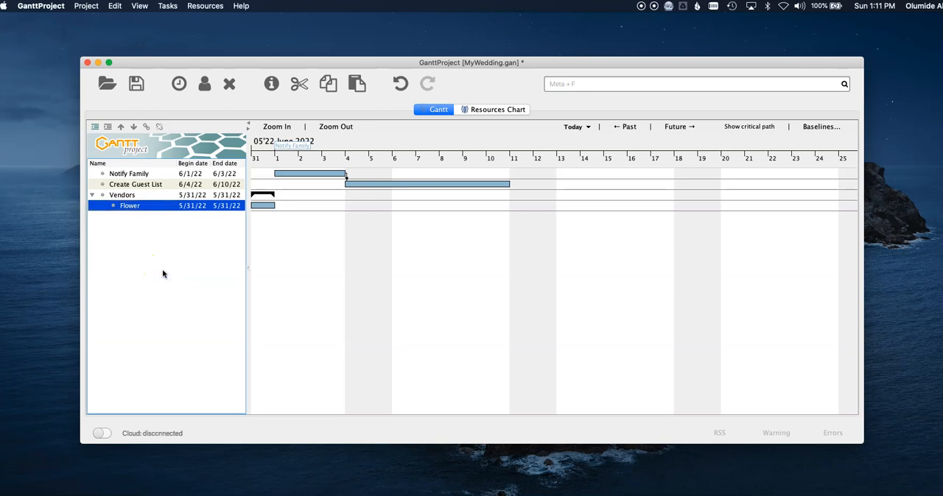
Create a new task named Caterer below Flower, under Vendors.
{"action": "left_click", "coordinate": [131, 258]}
{"action": "right_click", "coordinate": [133, 236]}
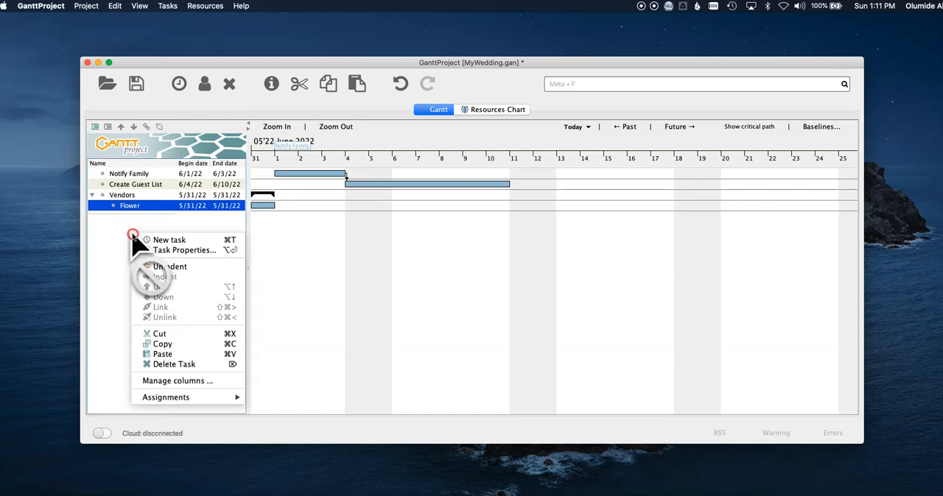
{"action": "left_click", "coordinate": [147, 239]}
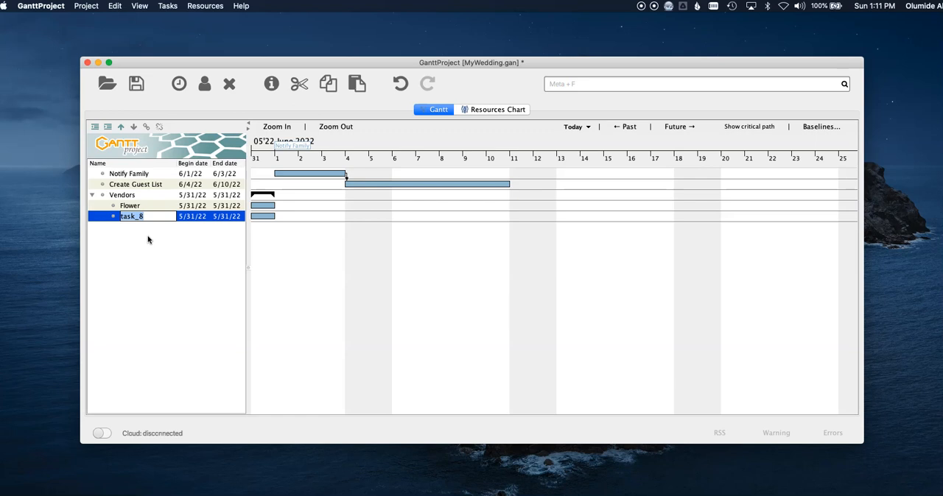
{"action": "type", "text": "Caterer"}
{"action": "key", "text": "Return"}
Add another Vendors subtask named Cake below the Caterer task.
{"action": "right_click", "coordinate": [148, 238]}
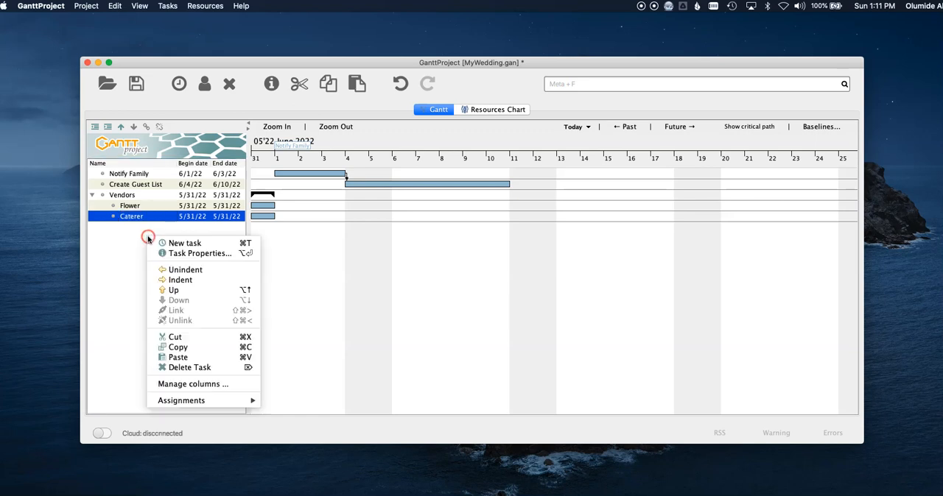
{"action": "left_click", "coordinate": [163, 240]}
{"action": "type", "text": "Ca"}
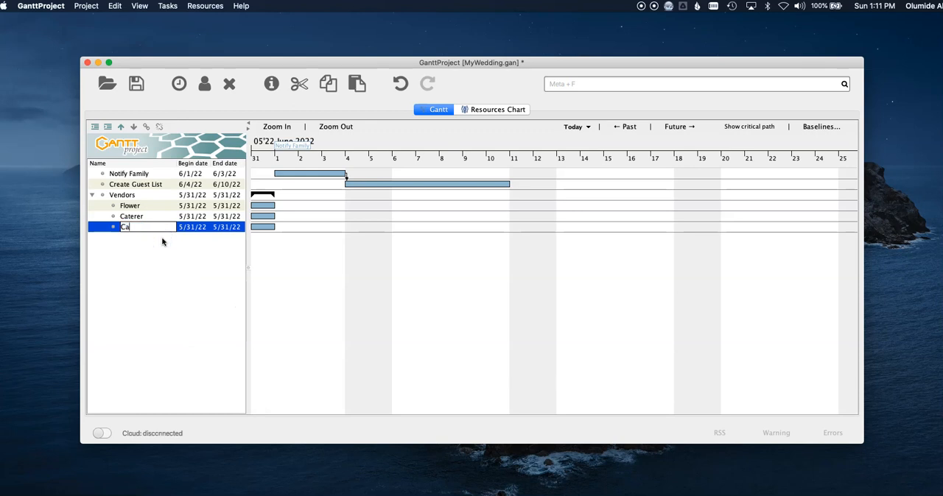
{"action": "type", "text": "ke"}
{"action": "key", "text": "Return"}
Add a Vendors subtask named Music below the Cake task.
{"action": "right_click", "coordinate": [155, 233]}
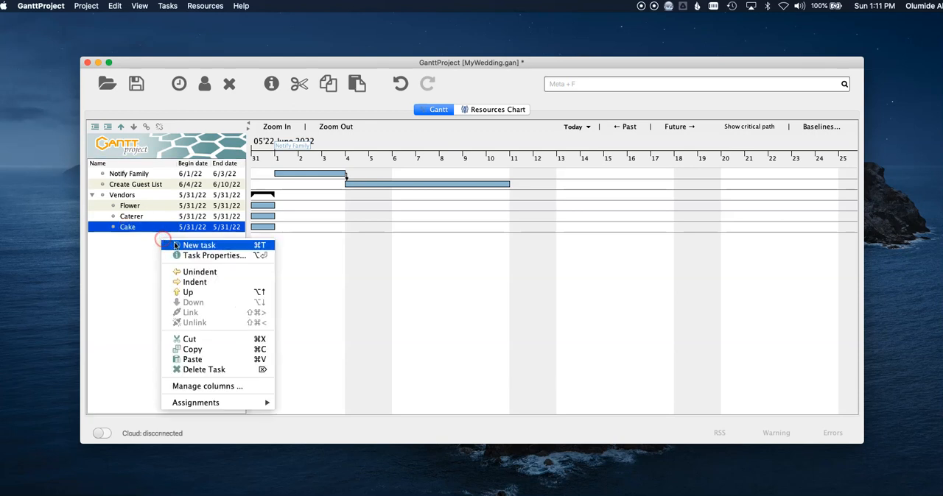
{"action": "left_click", "coordinate": [174, 244]}
{"action": "type", "text": "Music"}
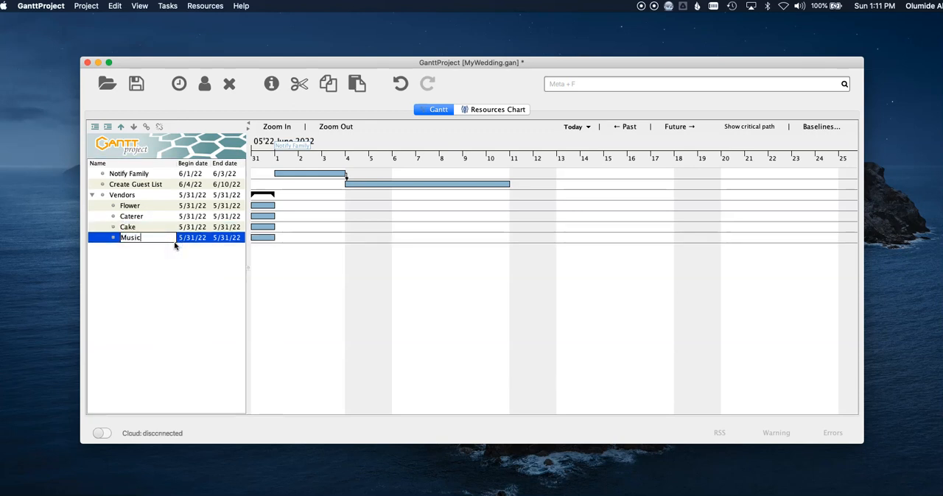
{"action": "key", "text": "Return"}
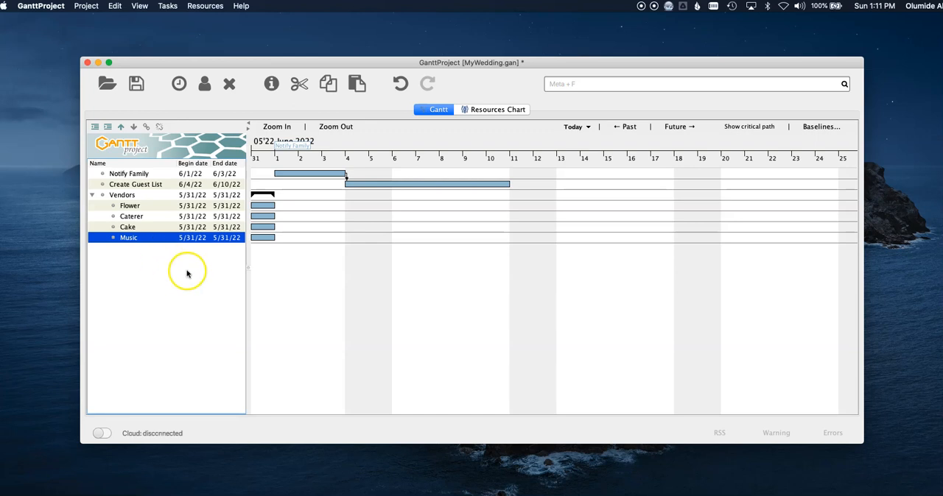
Create a new task named "Get list of DJ" below the Music task.
{"action": "right_click", "coordinate": [137, 253]}
{"action": "left_click", "coordinate": [151, 257]}
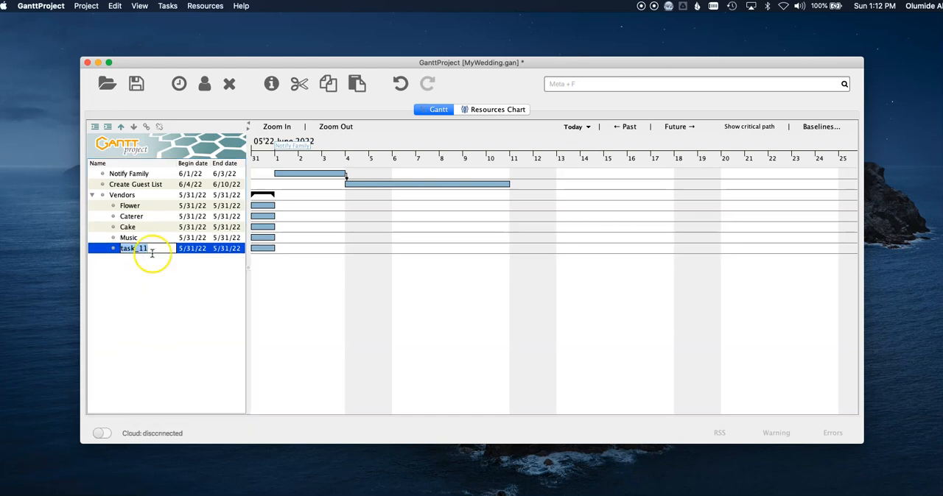
{"action": "type", "text": "S"}
{"action": "key", "text": "Return"}
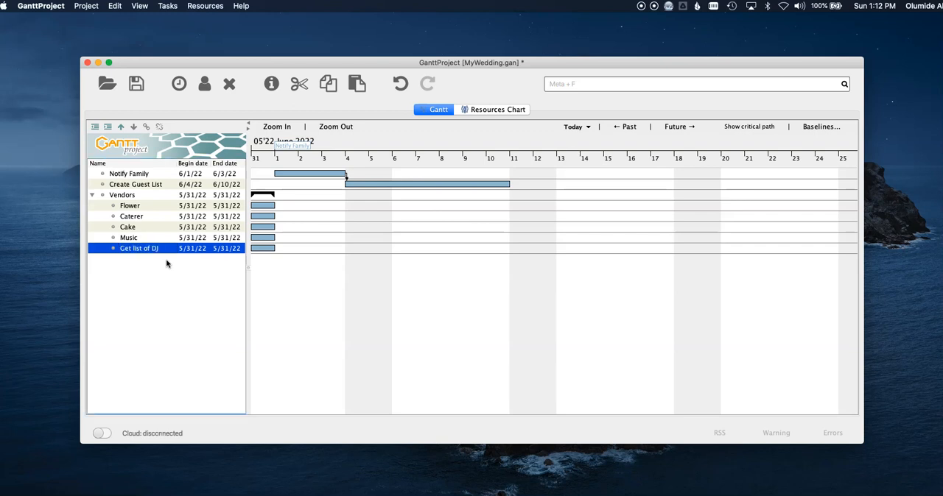
Create a new task named "DJ Consulting" below the Get list of DJ task.
{"action": "right_click", "coordinate": [166, 262]}
{"action": "left_click", "coordinate": [171, 266]}
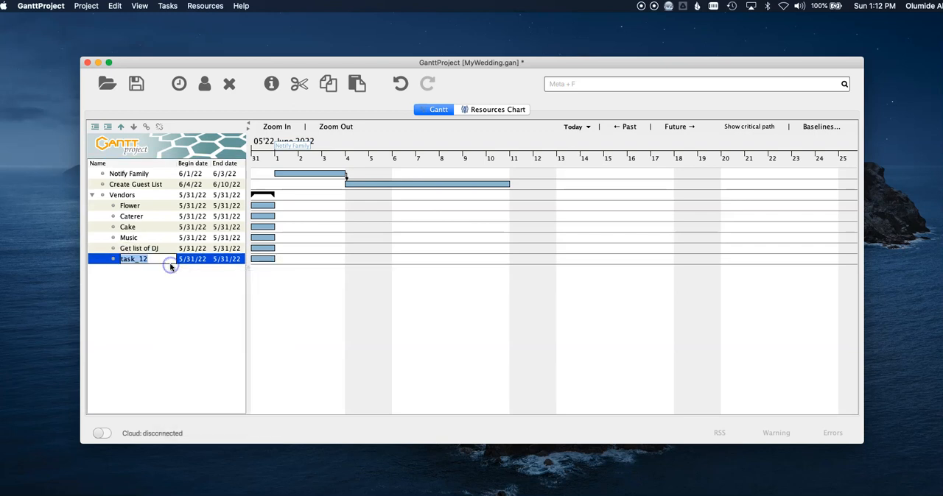
{"action": "type", "text": "DJ Consulting"}
{"action": "key", "text": "Return"}
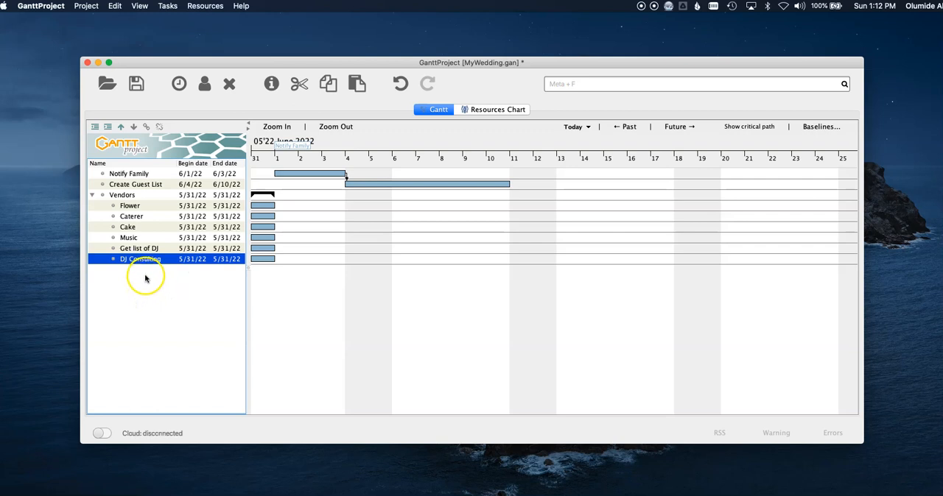
Create a new task named "Select DJ" below the DJ Consulting task.
{"action": "right_click", "coordinate": [147, 275]}
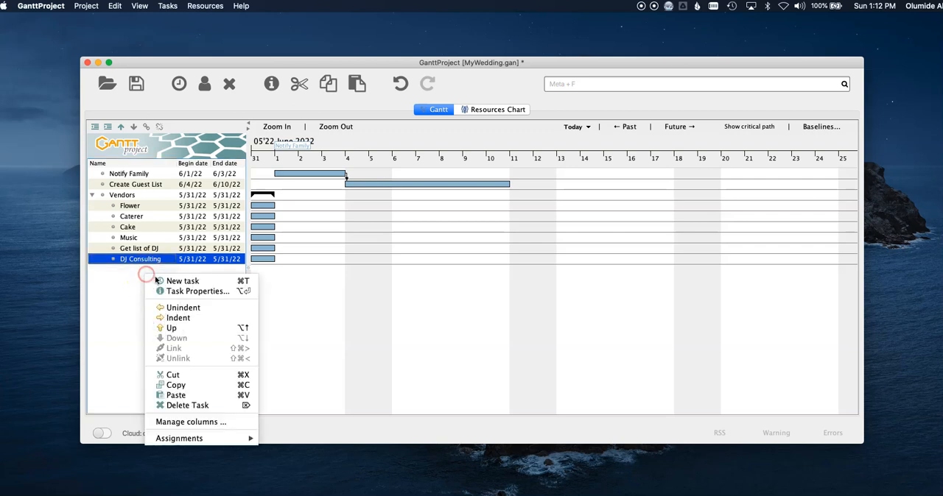
{"action": "left_click", "coordinate": [160, 281]}
{"action": "type", "text": "Select DJ"}
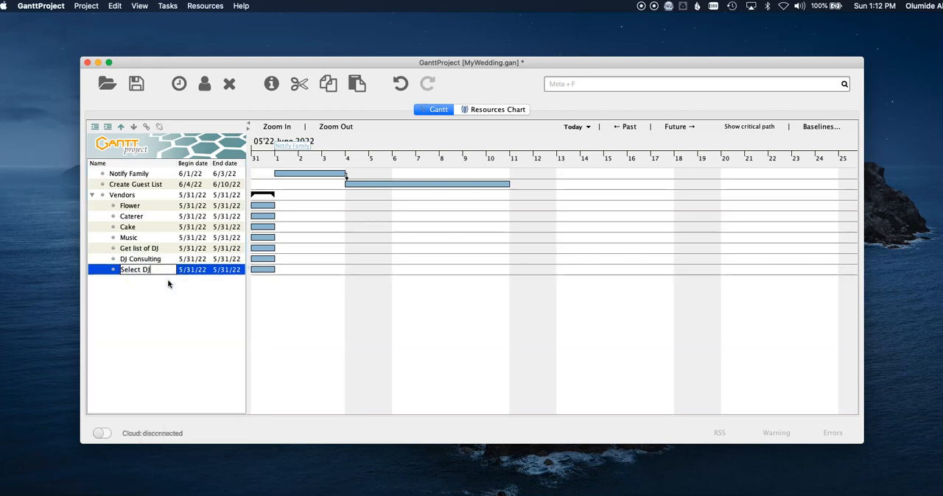
{"action": "key", "text": "Return"}
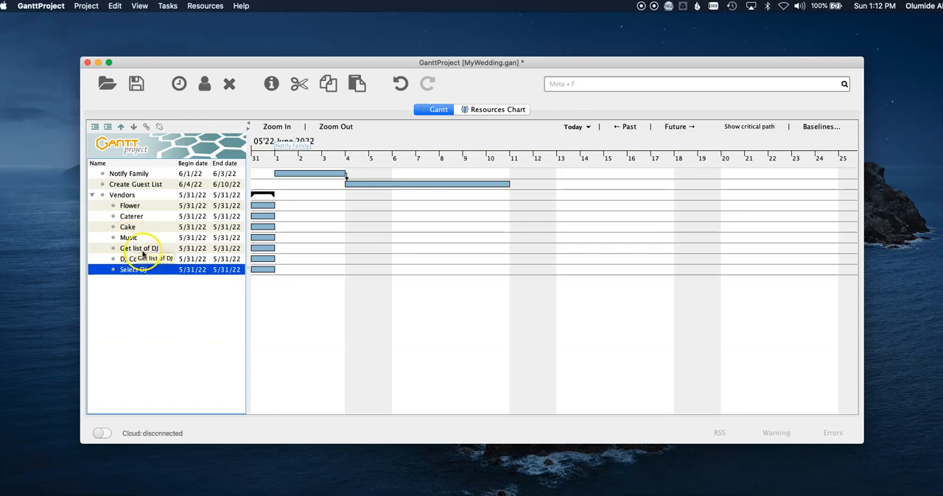
Indent the Get list of DJ, DJ Consulting and Select DJ tasks together as subtasks of Music.
{"action": "key", "text": "shift+Up"}
{"action": "key", "text": "shift+Up"}
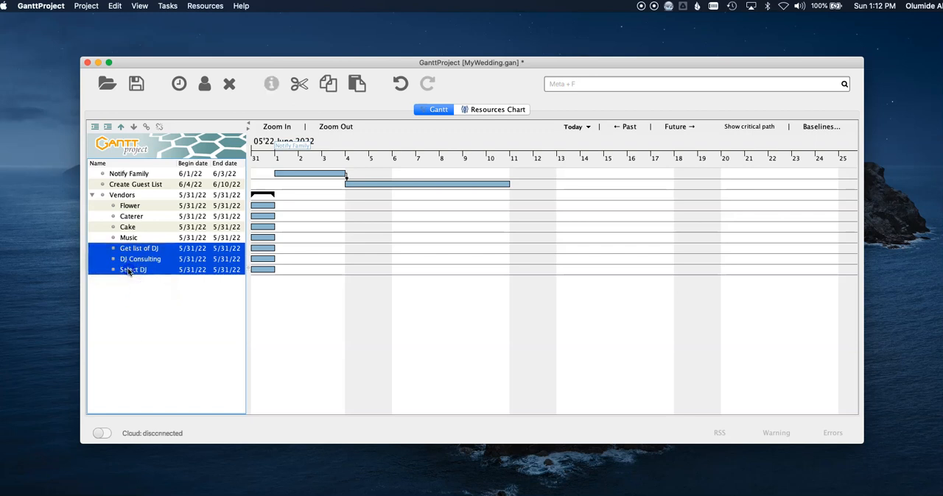
{"action": "left_click", "coordinate": [129, 271]}
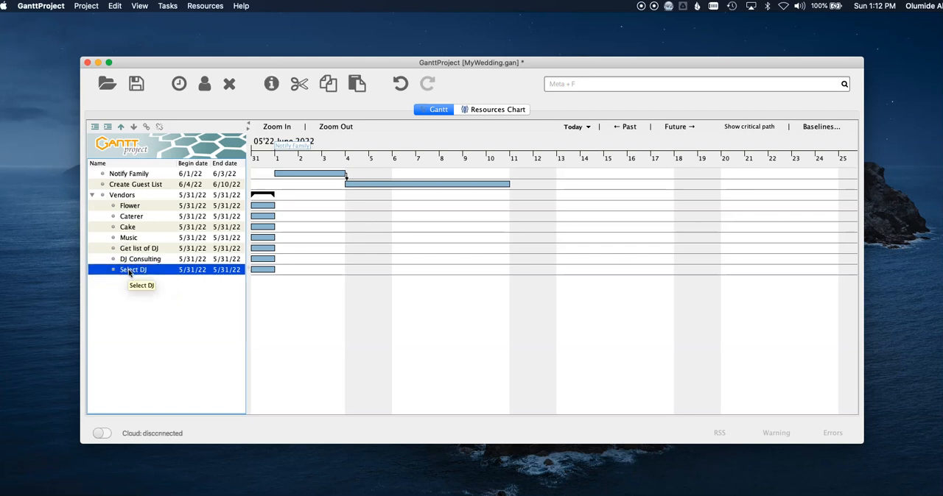
{"action": "left_click", "coordinate": [155, 249], "text": "shift"}
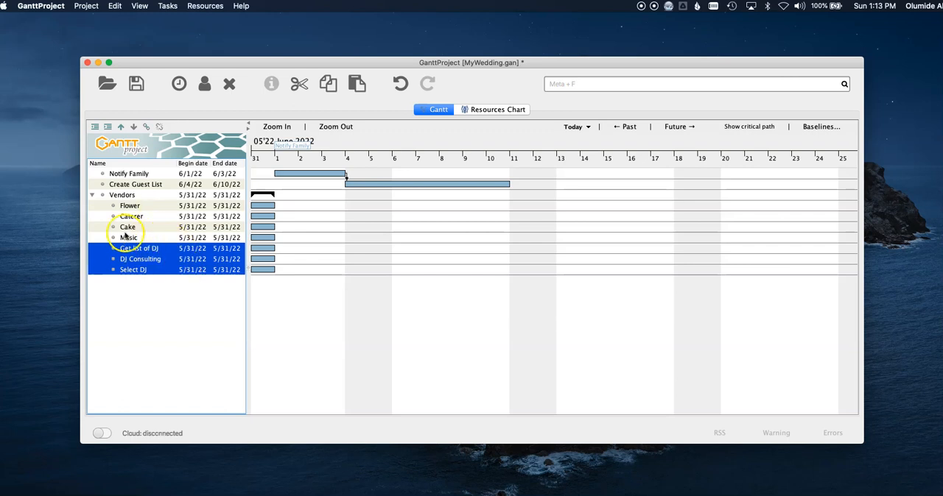
{"action": "left_click", "coordinate": [108, 126]}
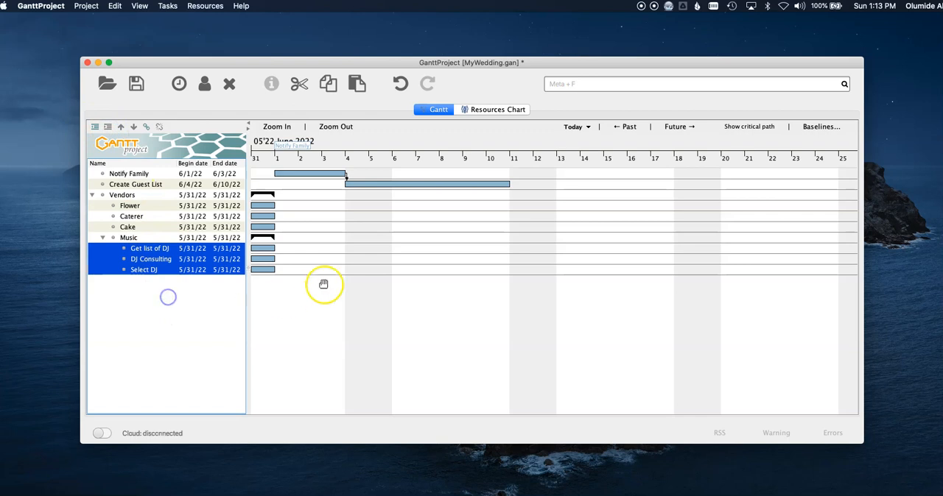
Link the Music subtasks in the chart so DJ Consulting precedes Select DJ and Get list of DJ precedes DJ Consulting.
{"action": "left_click", "coordinate": [158, 258]}
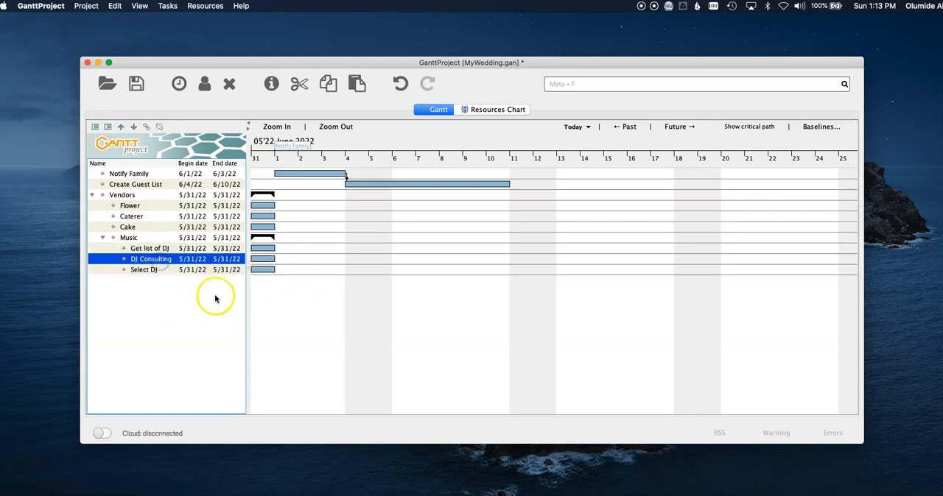
{"action": "left_click", "coordinate": [144, 271]}
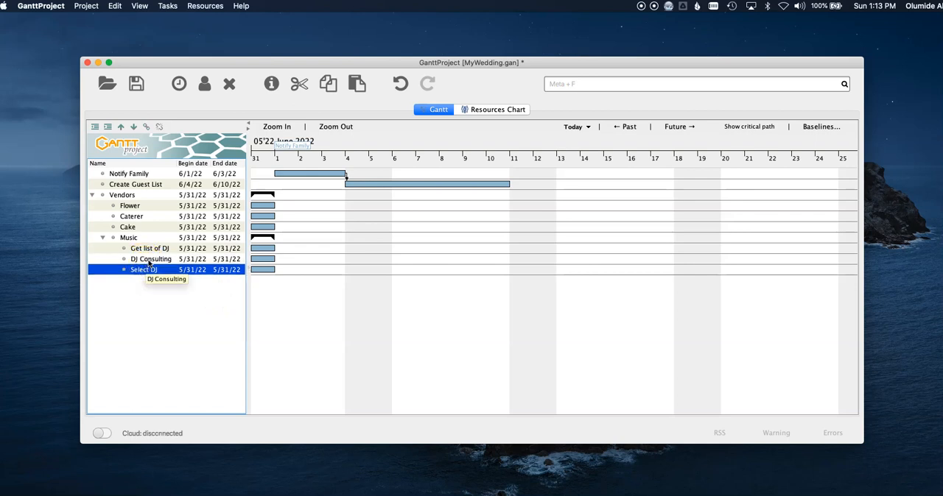
{"action": "left_click", "coordinate": [150, 262]}
{"action": "left_click", "coordinate": [263, 260]}
{"action": "left_click", "coordinate": [260, 260]}
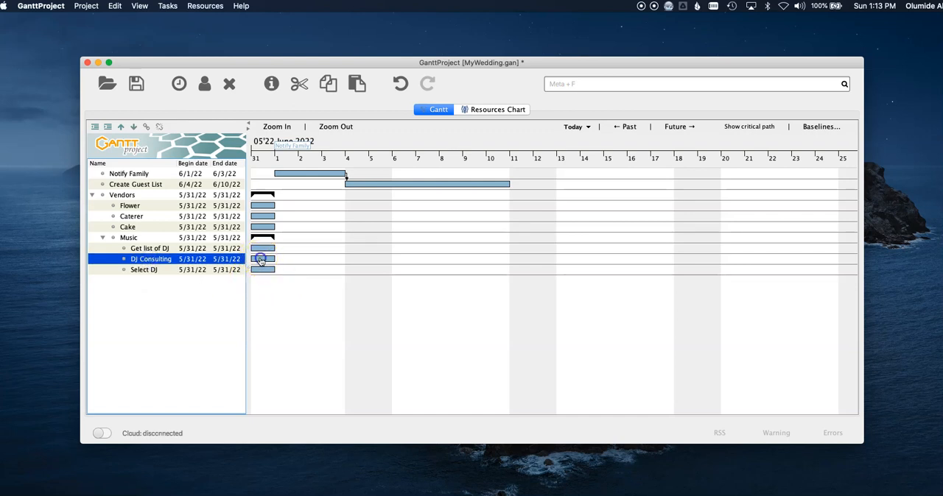
{"action": "left_click_drag", "start_coordinate": [263, 264], "coordinate": [267, 271]}
{"action": "left_click", "coordinate": [266, 257]}
{"action": "left_click_drag", "start_coordinate": [259, 273], "coordinate": [260, 270]}
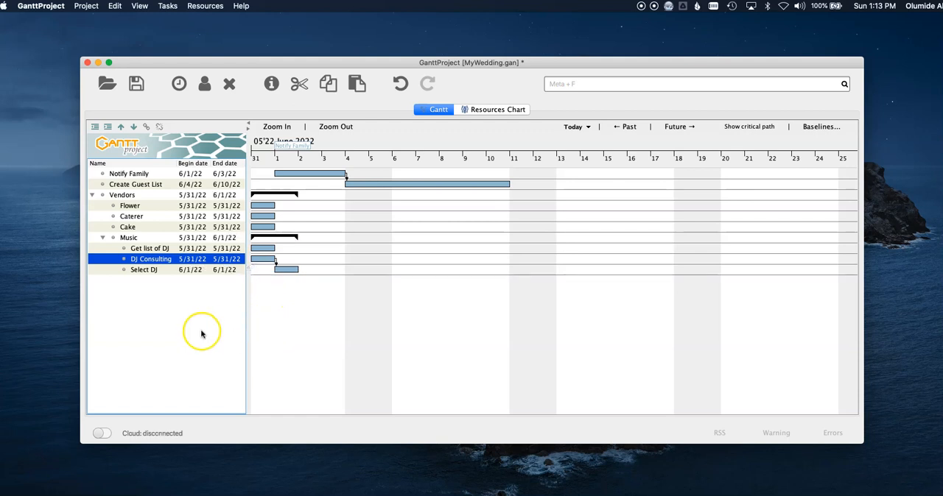
{"action": "left_click", "coordinate": [263, 250]}
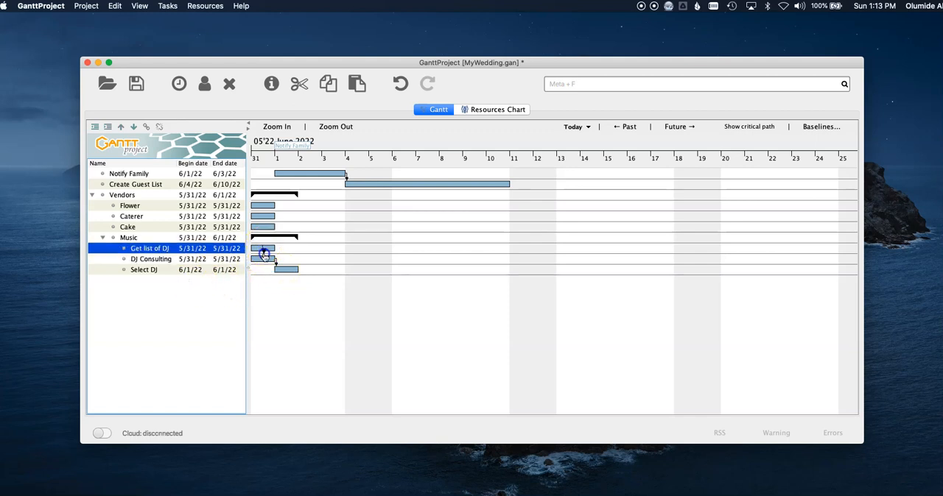
{"action": "left_click_drag", "start_coordinate": [266, 262], "coordinate": [264, 260]}
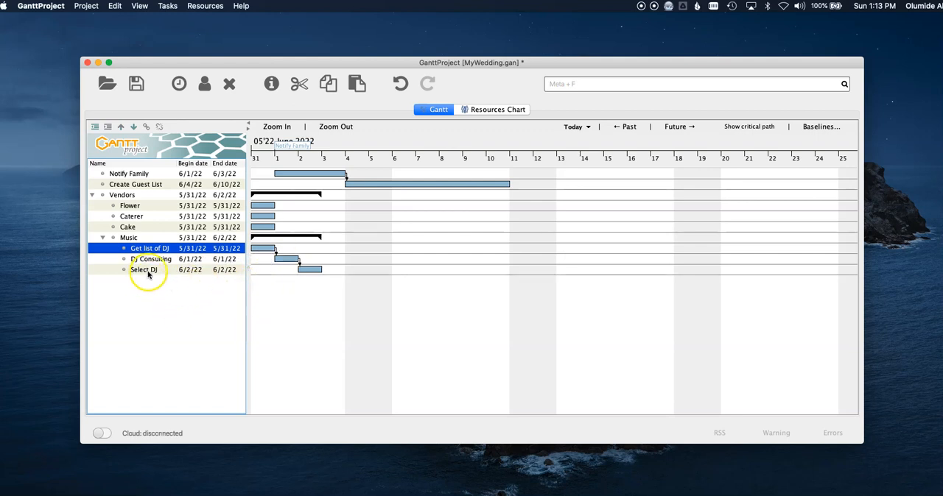
Set the Get list of DJ task's duration to 3, assign the groom as its resource and accept the properties.
{"action": "double_click", "coordinate": [155, 252]}
{"action": "left_click_drag", "start_coordinate": [317, 230], "coordinate": [280, 230]}
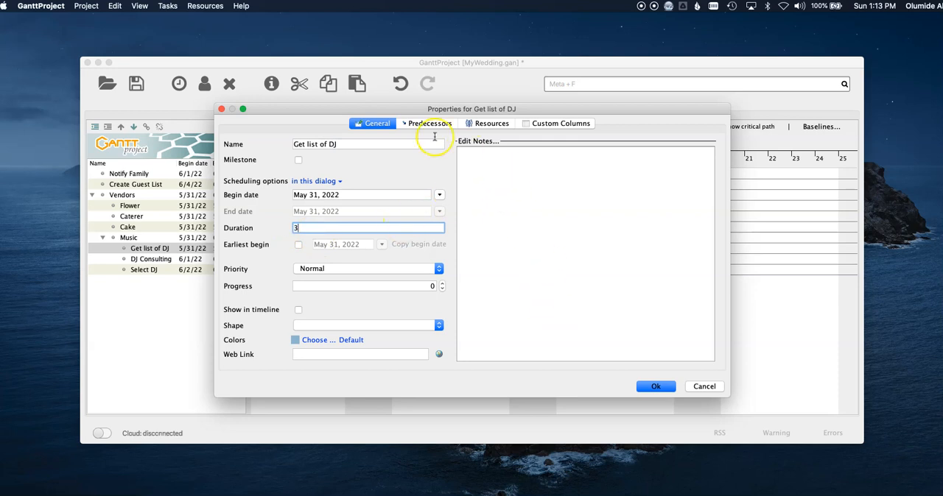
{"action": "left_click", "coordinate": [491, 123]}
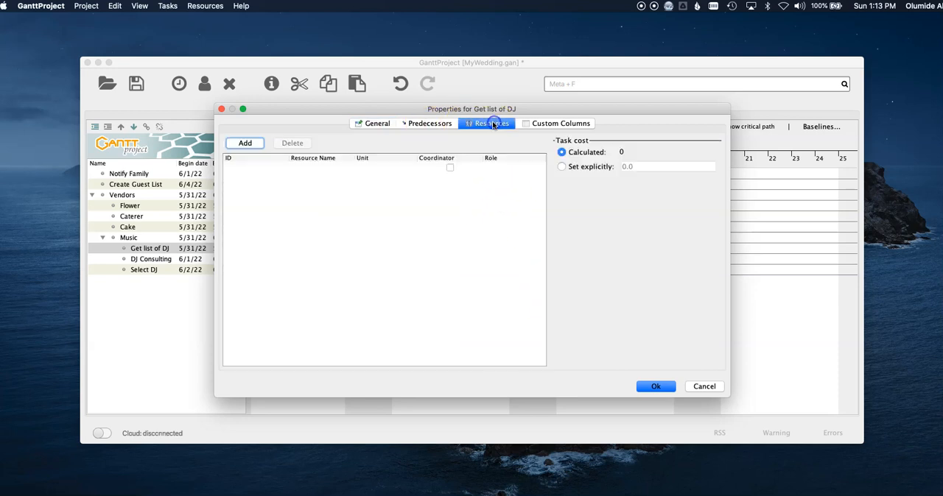
{"action": "left_click", "coordinate": [245, 142]}
{"action": "left_click", "coordinate": [313, 170]}
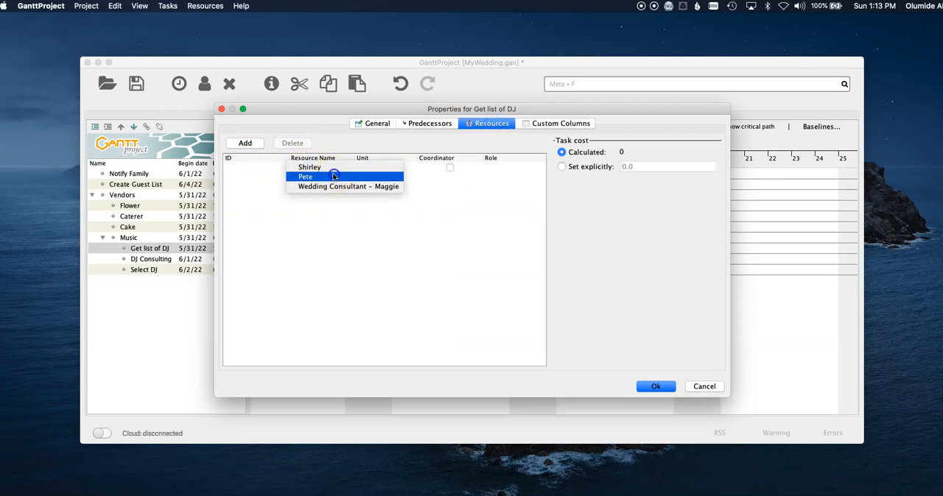
{"action": "left_click", "coordinate": [326, 173]}
{"action": "left_click", "coordinate": [654, 385]}
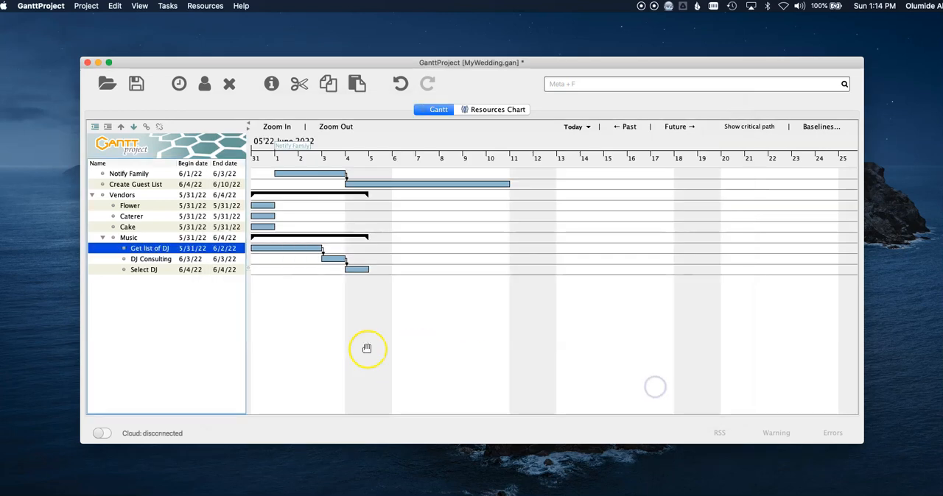
Set the duration of the DJ Consulting task to 5.
{"action": "left_click", "coordinate": [155, 259]}
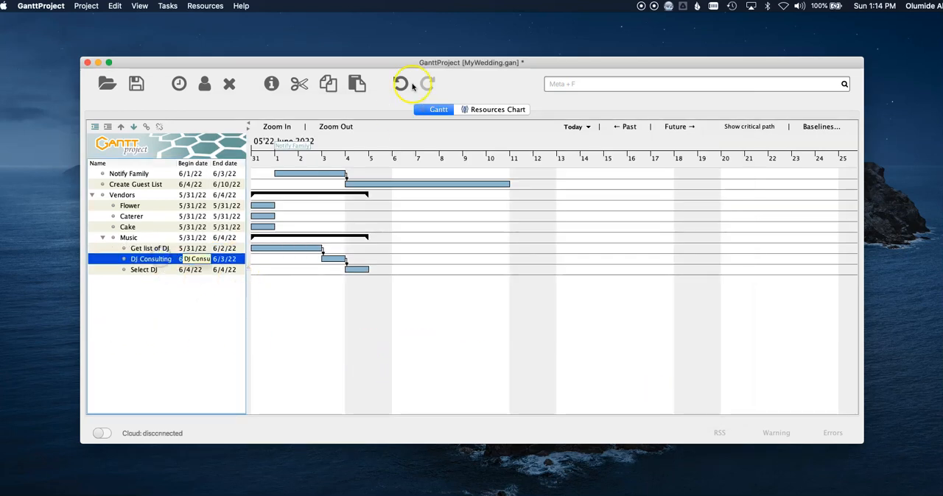
{"action": "double_click", "coordinate": [174, 259]}
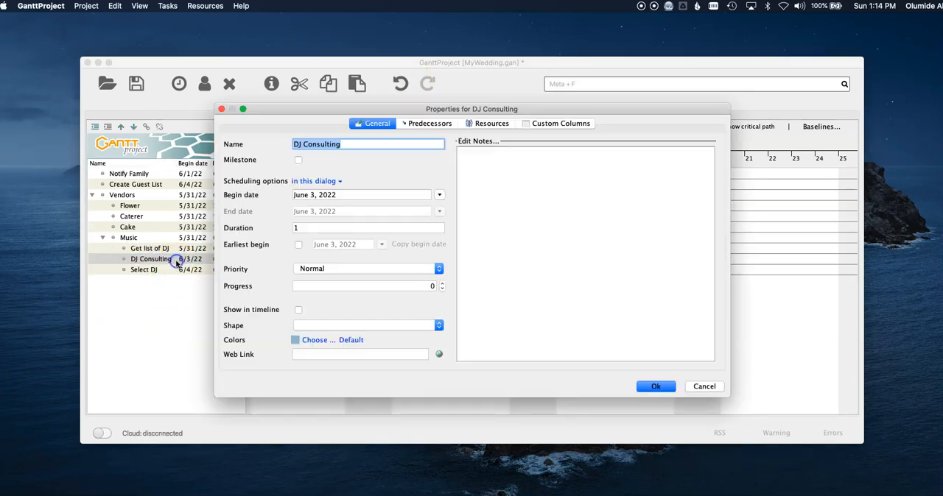
{"action": "left_click", "coordinate": [337, 228]}
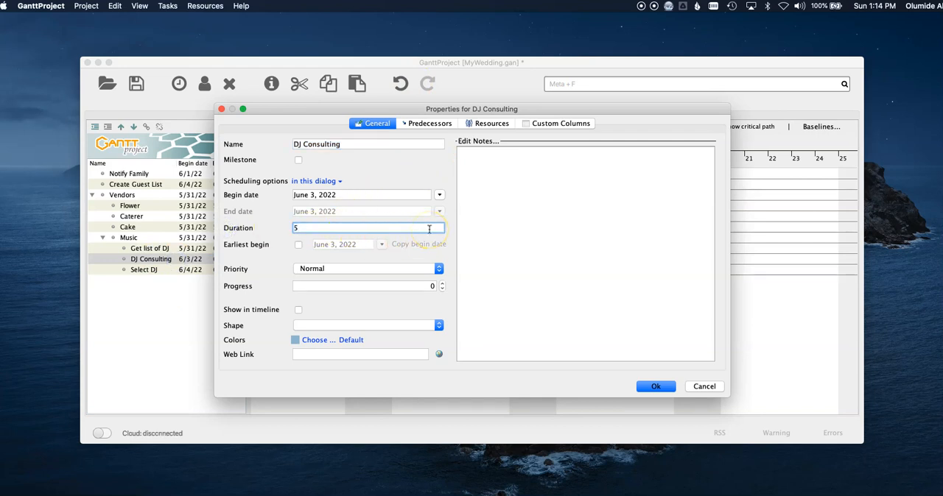
Assign the groom as a resource of the DJ Consulting task and accept the task properties.
{"action": "left_click", "coordinate": [429, 124]}
{"action": "left_click", "coordinate": [478, 125]}
{"action": "left_click", "coordinate": [243, 143]}
{"action": "double_click", "coordinate": [320, 169]}
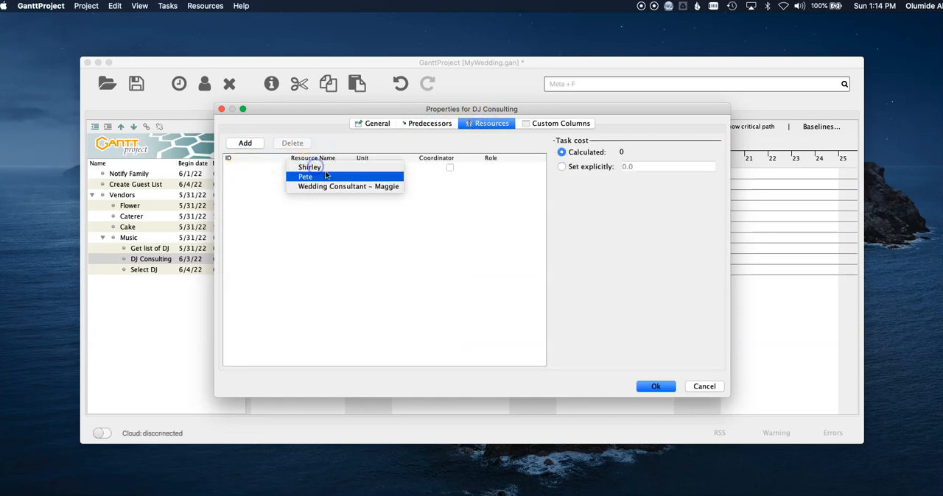
{"action": "left_click", "coordinate": [328, 175]}
{"action": "left_click", "coordinate": [655, 386]}
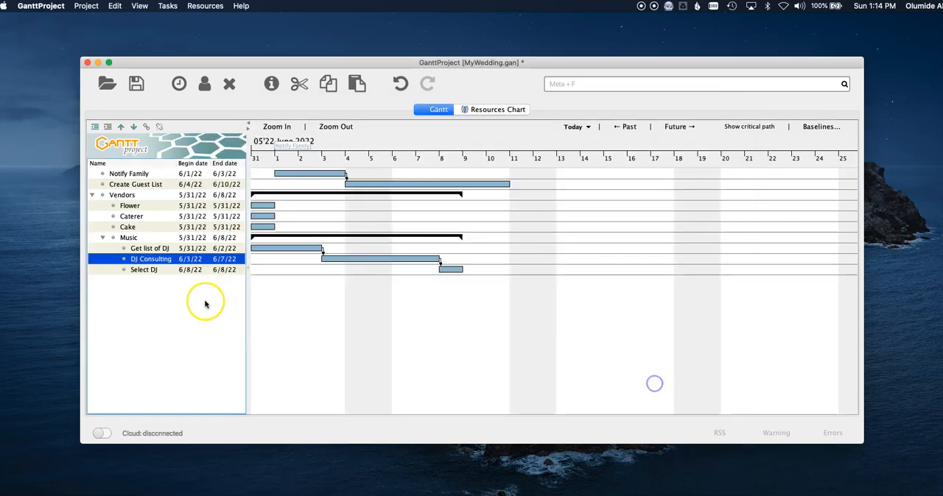
Assign the groom and the first person in the resource list to the Select DJ task, and accept the task properties.
{"action": "double_click", "coordinate": [172, 269]}
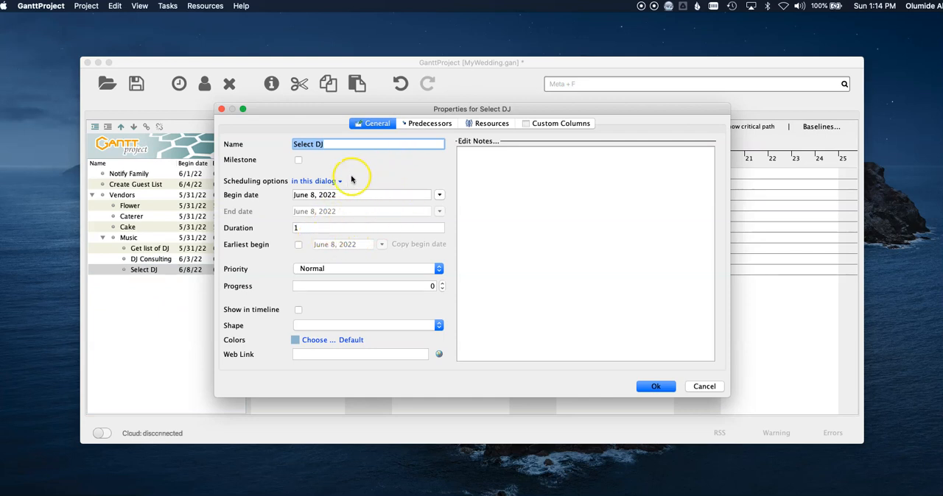
{"action": "left_click", "coordinate": [428, 123]}
{"action": "left_click", "coordinate": [487, 124]}
{"action": "left_click", "coordinate": [244, 143]}
{"action": "left_click", "coordinate": [310, 174]}
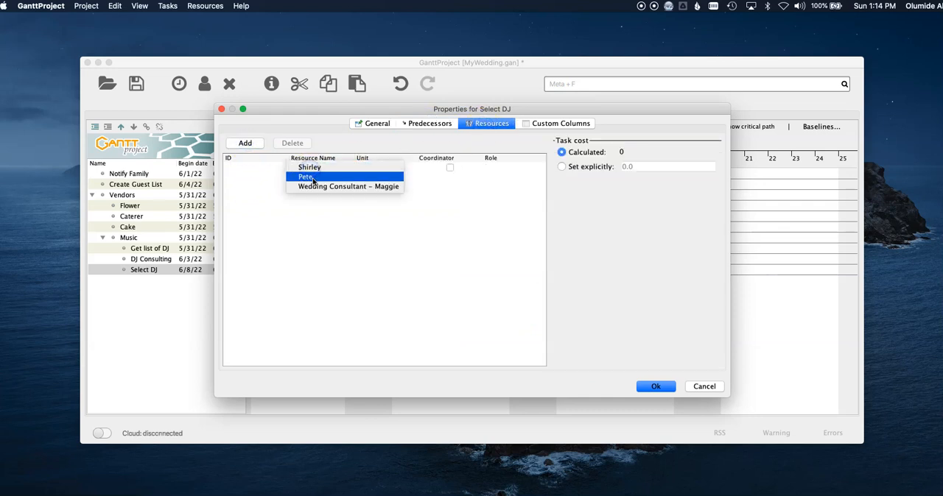
{"action": "left_click", "coordinate": [310, 174]}
{"action": "left_click", "coordinate": [243, 143]}
{"action": "left_click", "coordinate": [311, 180]}
{"action": "left_click", "coordinate": [311, 179]}
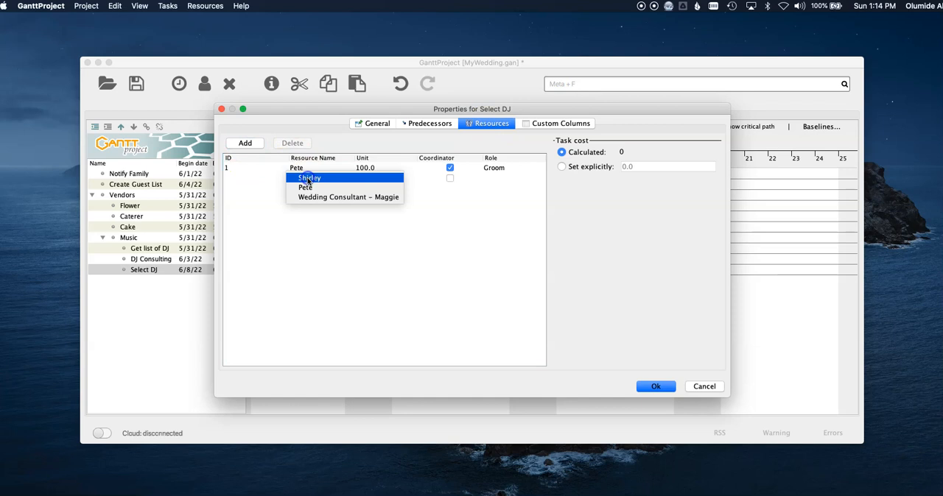
{"action": "left_click", "coordinate": [315, 178]}
{"action": "left_click", "coordinate": [653, 386]}
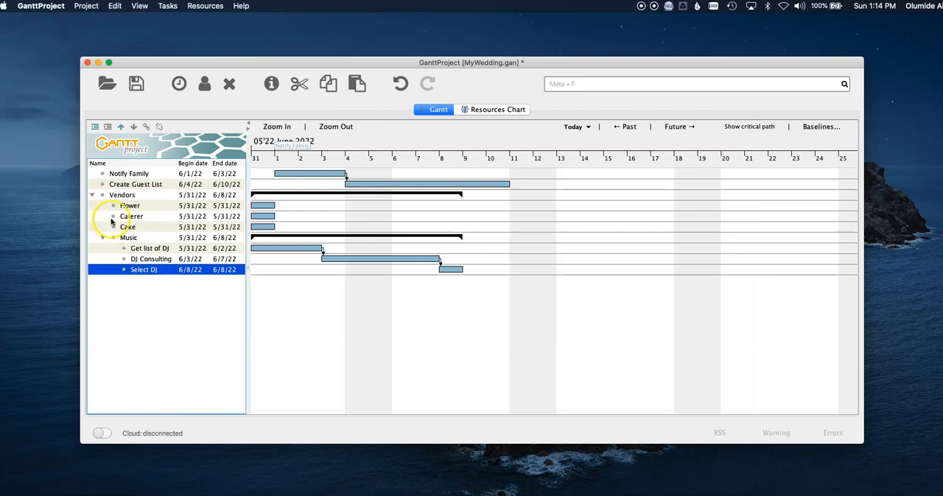
Collapse and expand the Music group to review its subtasks in the task tree.
{"action": "left_click", "coordinate": [100, 239]}
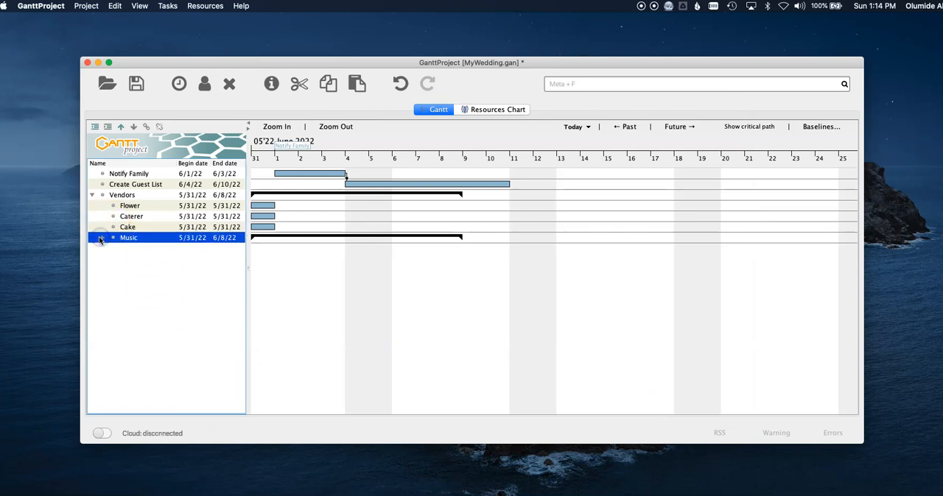
{"action": "left_click", "coordinate": [99, 238]}
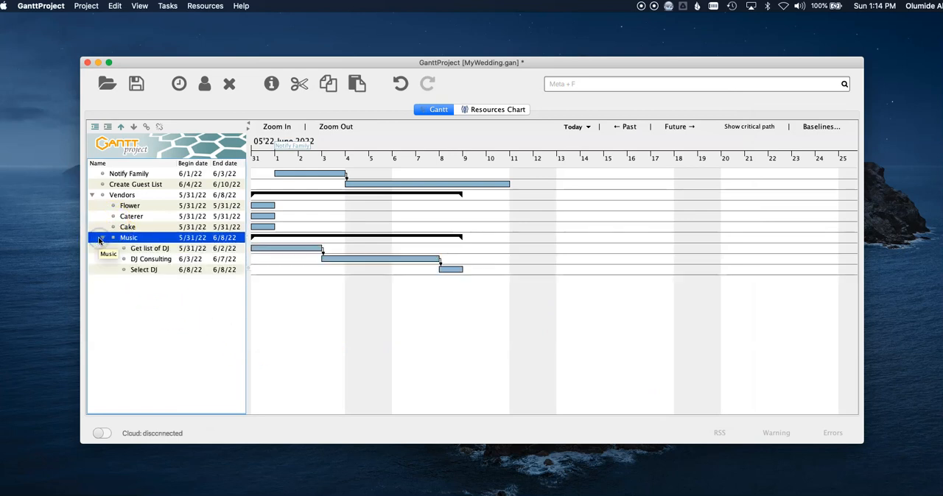
{"action": "double_click", "coordinate": [100, 239]}
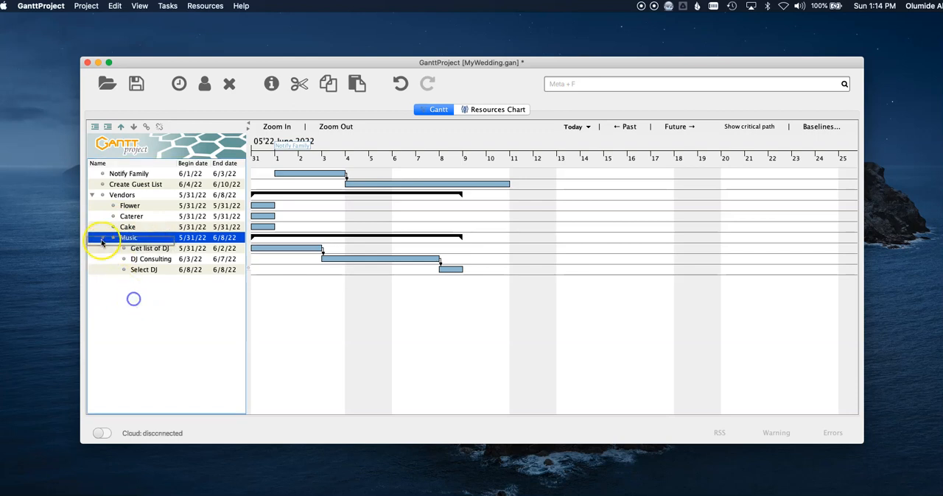
{"action": "left_click", "coordinate": [102, 238]}
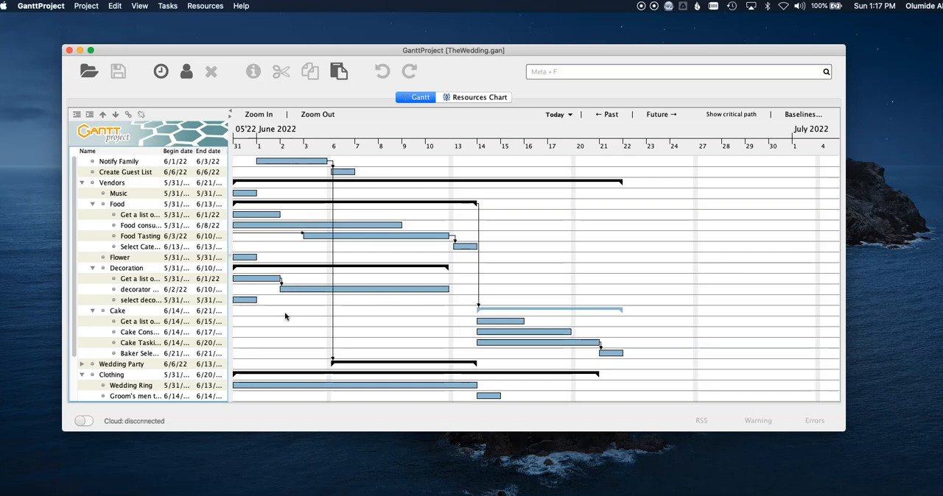
Widen the task table of TheWedding.gan so the dates fit, and look through the available columns in the column manager.
{"action": "left_click", "coordinate": [272, 313]}
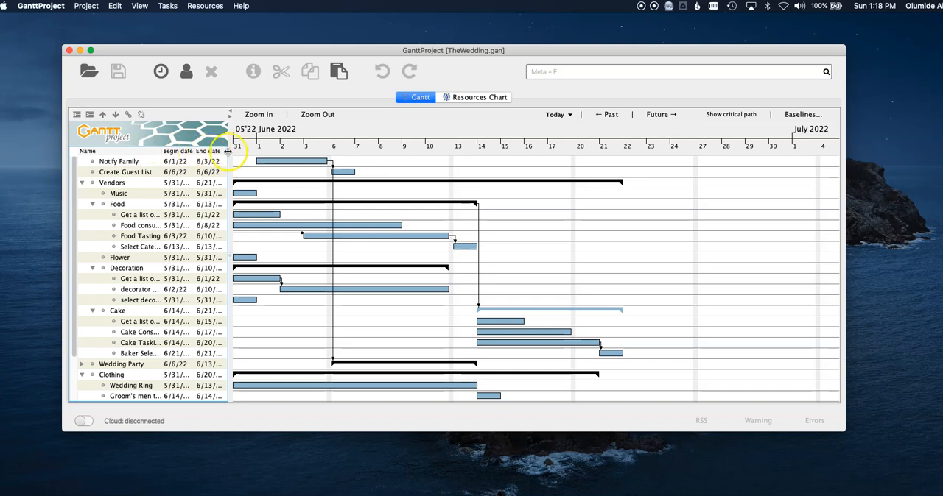
{"action": "left_click_drag", "start_coordinate": [229, 152], "coordinate": [261, 153]}
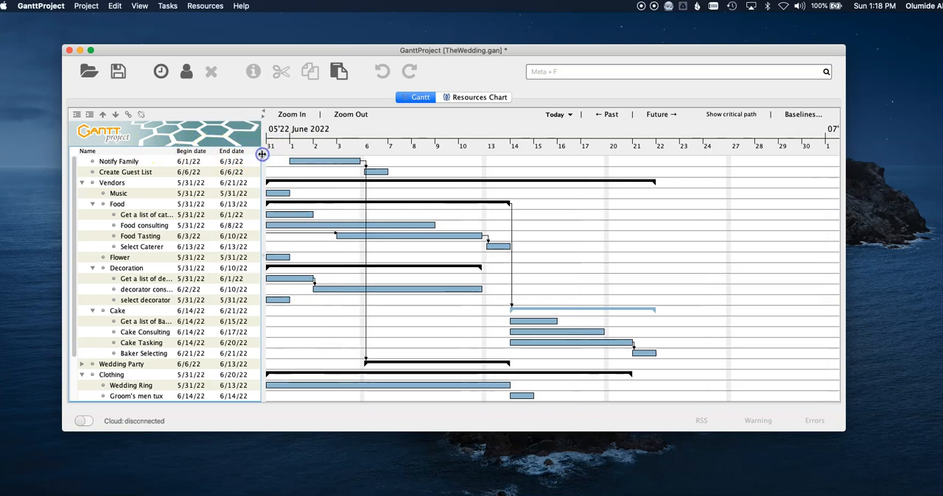
{"action": "right_click", "coordinate": [229, 152]}
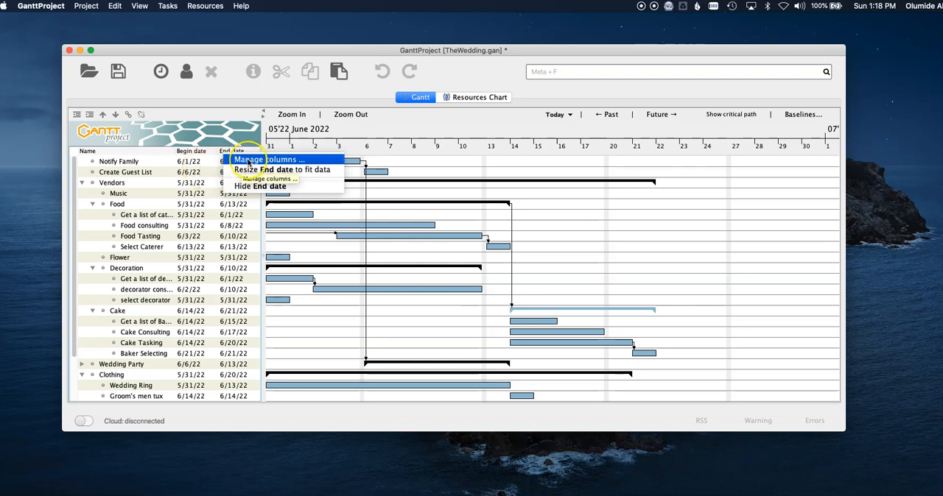
{"action": "left_click", "coordinate": [250, 160]}
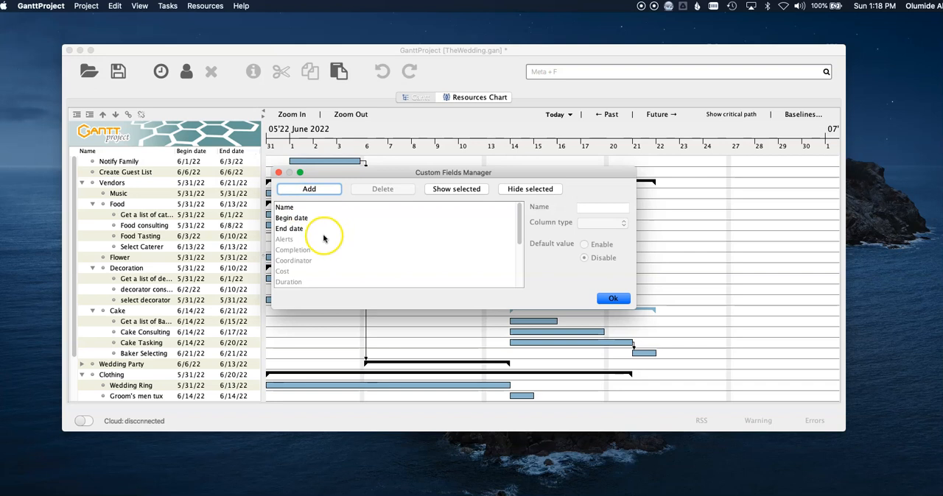
{"action": "scroll", "coordinate": [324, 238], "scroll_direction": "down", "scroll_amount": 3}
{"action": "scroll", "coordinate": [328, 239], "scroll_direction": "down", "scroll_amount": 5}
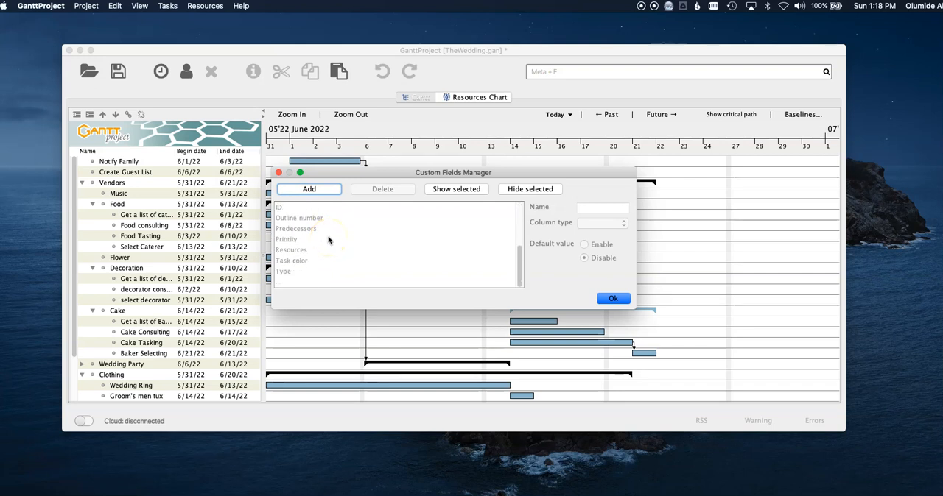
{"action": "scroll", "coordinate": [328, 238], "scroll_direction": "up", "scroll_amount": 2}
{"action": "scroll", "coordinate": [328, 240], "scroll_direction": "up", "scroll_amount": 5}
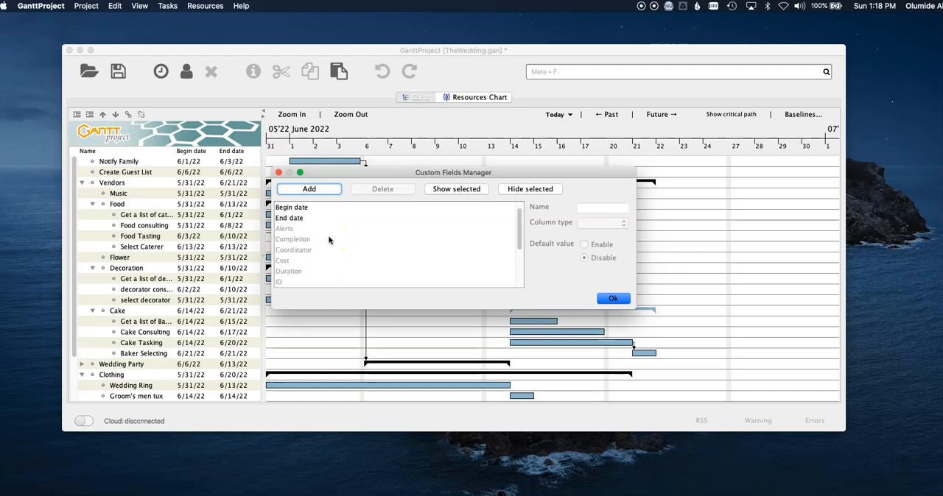
{"action": "scroll", "coordinate": [329, 240], "scroll_direction": "down", "scroll_amount": 3}
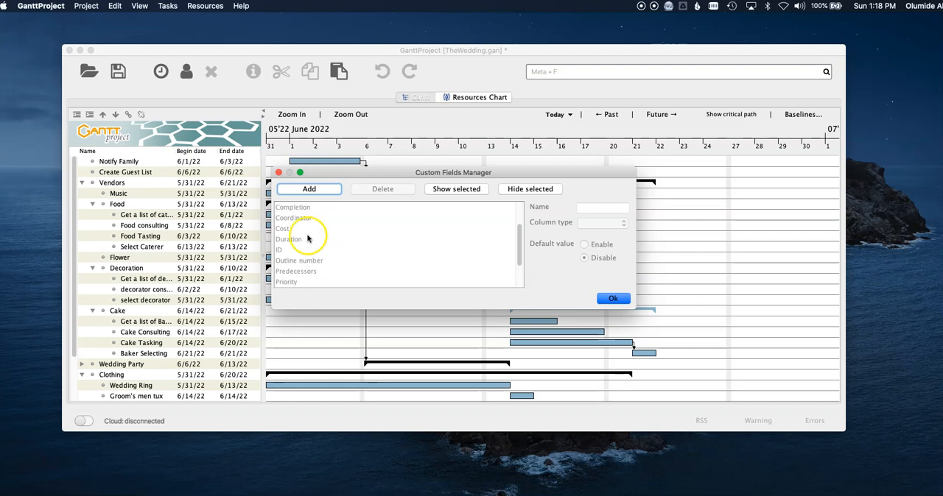
Try to add the Duration field as a task table column and close the column manager.
{"action": "left_click", "coordinate": [318, 238]}
{"action": "scroll", "coordinate": [334, 239], "scroll_direction": "up", "scroll_amount": 4}
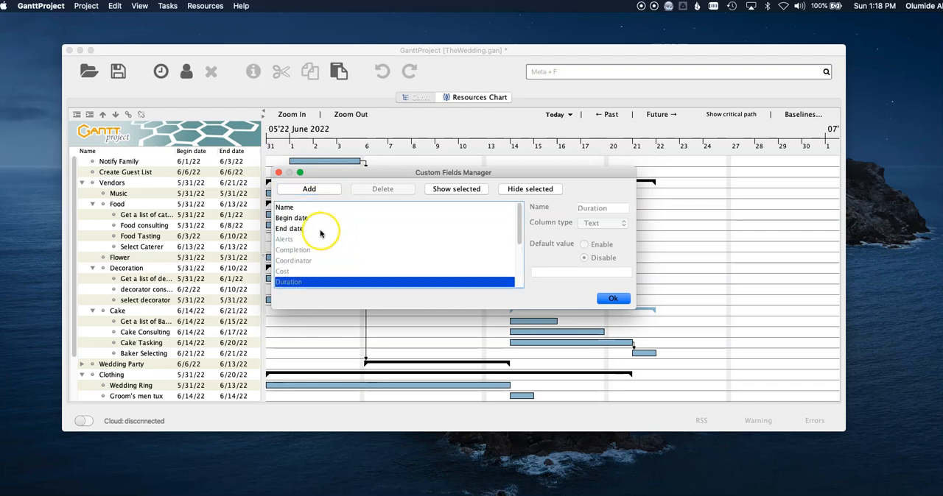
{"action": "left_click", "coordinate": [312, 191]}
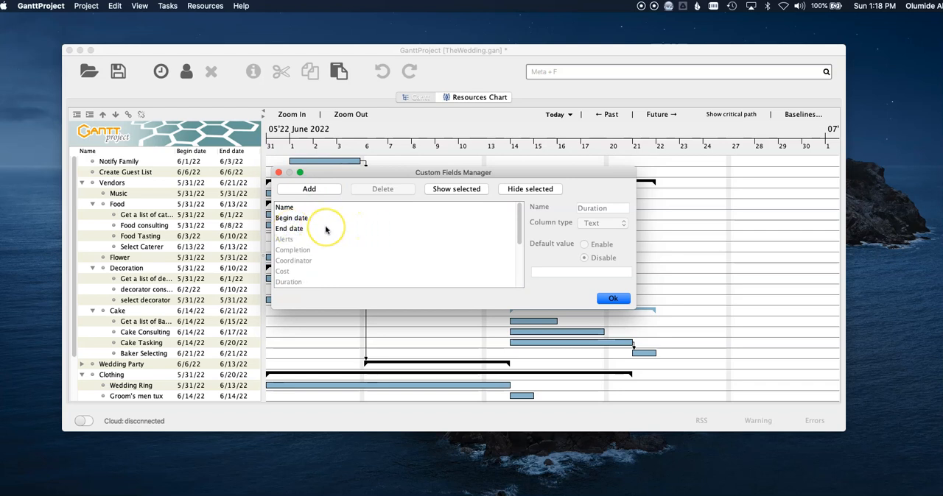
{"action": "left_click", "coordinate": [291, 230]}
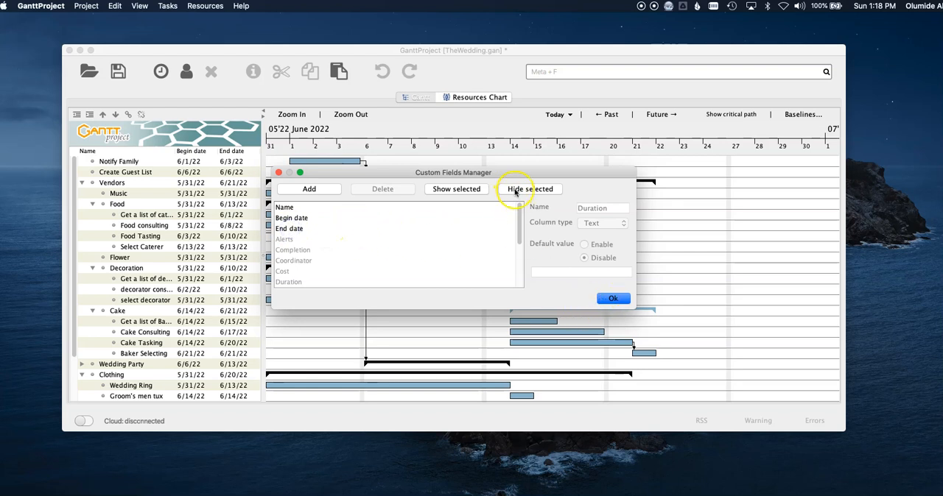
{"action": "scroll", "coordinate": [300, 230], "scroll_direction": "down", "scroll_amount": 3}
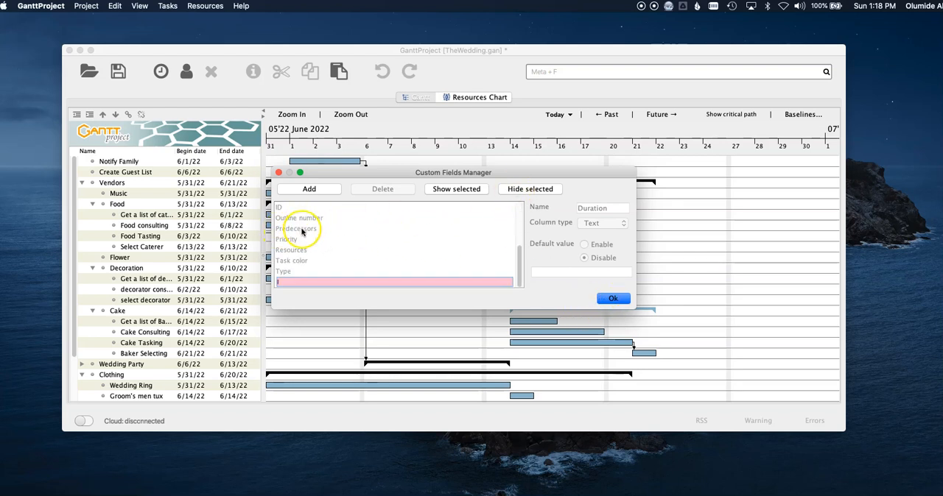
{"action": "scroll", "coordinate": [300, 231], "scroll_direction": "up", "scroll_amount": 5}
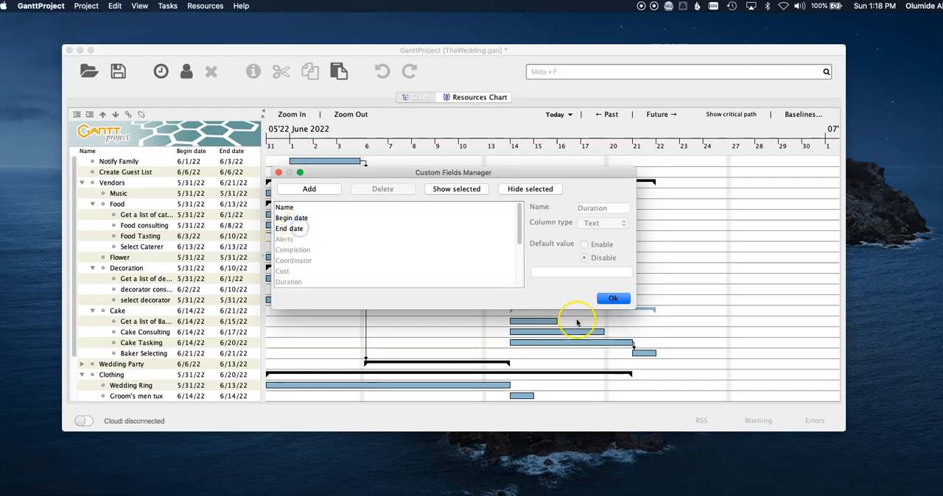
{"action": "left_click", "coordinate": [600, 299]}
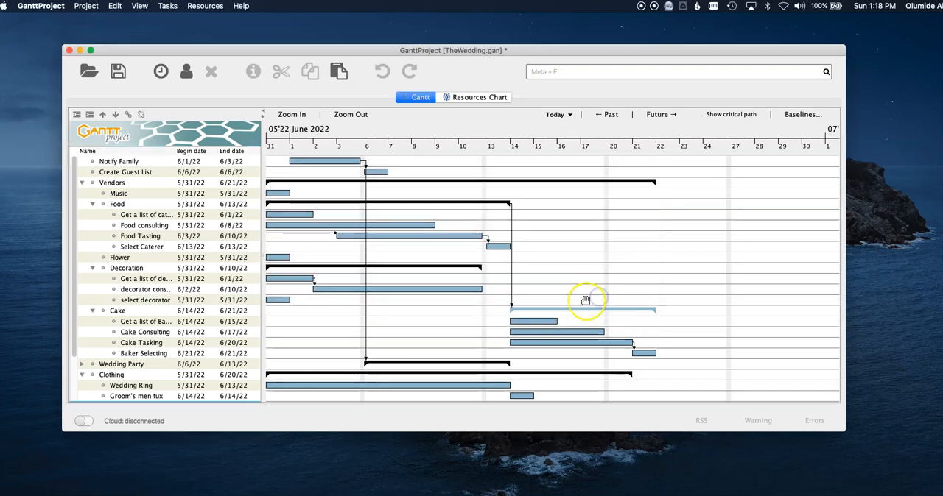
Show the Duration column in the task table through the column manager.
{"action": "right_click", "coordinate": [227, 147]}
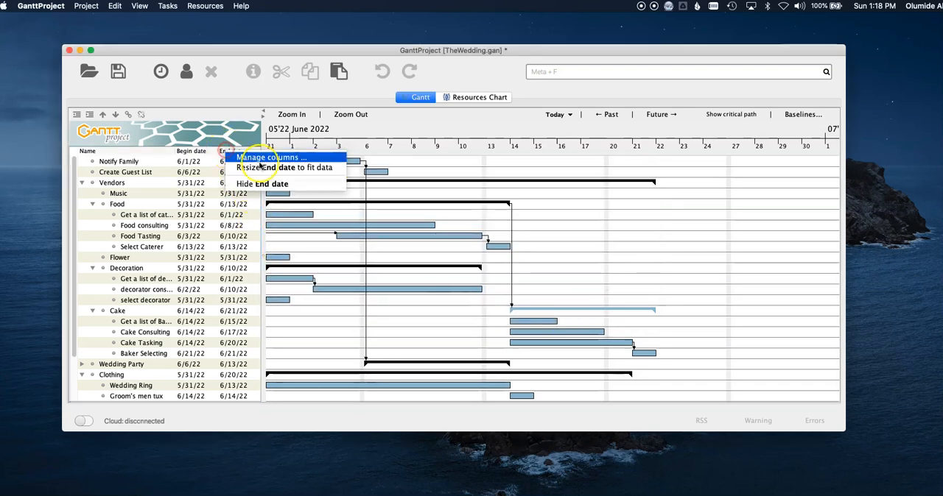
{"action": "left_click", "coordinate": [288, 160]}
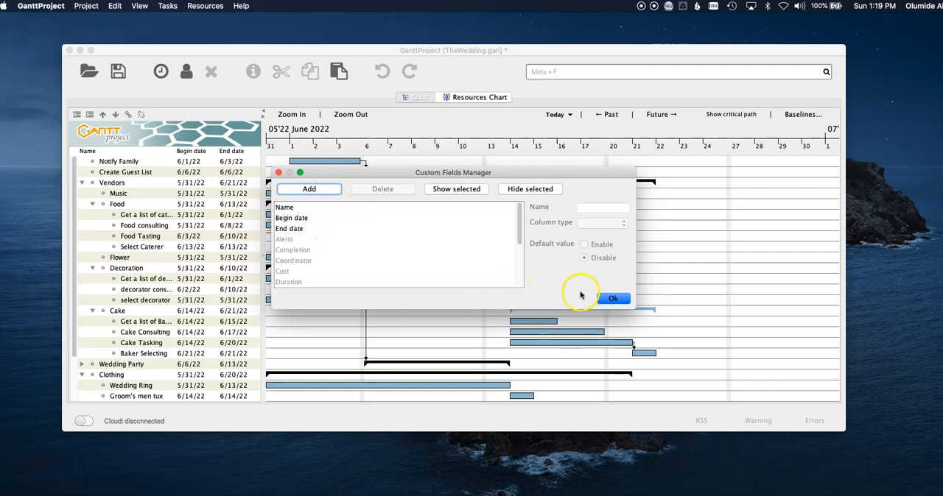
{"action": "scroll", "coordinate": [309, 250], "scroll_direction": "down", "scroll_amount": 1}
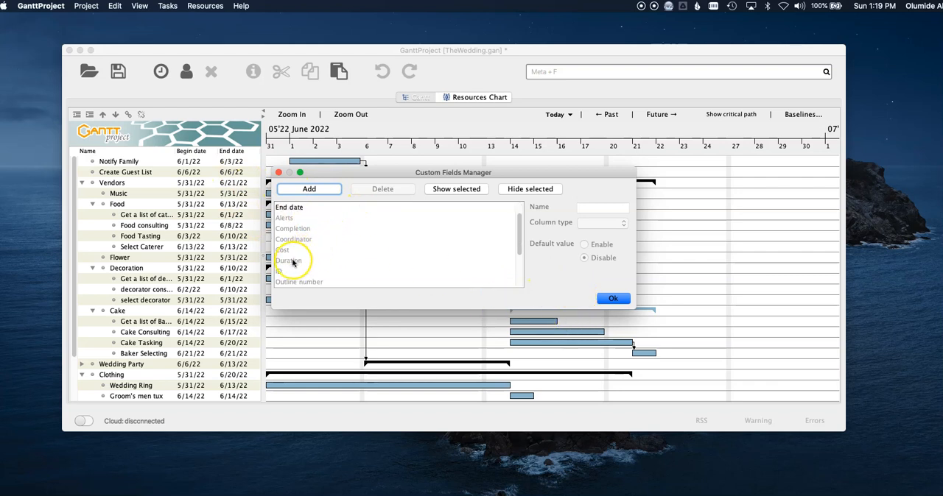
{"action": "left_click", "coordinate": [293, 260]}
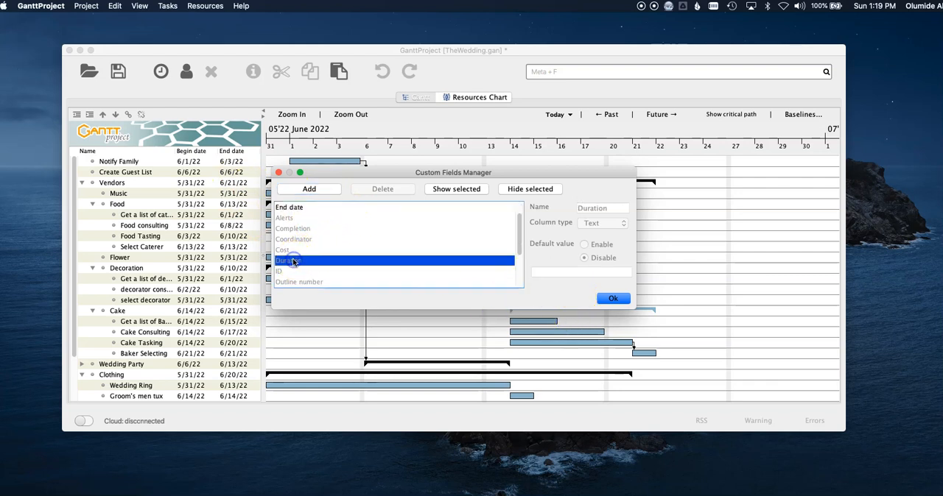
{"action": "left_click", "coordinate": [433, 190]}
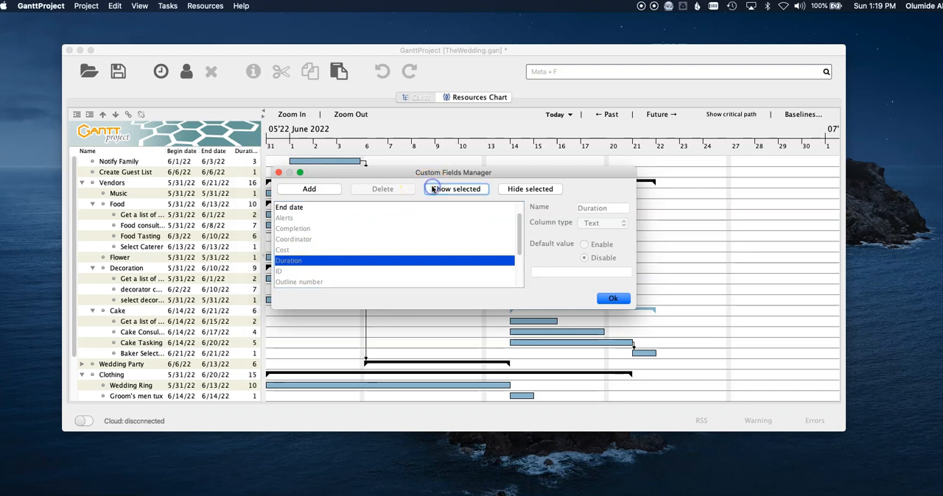
Hide the End date column, close the column manager and widen the task table so more of the task names fit.
{"action": "scroll", "coordinate": [301, 236], "scroll_direction": "up", "scroll_amount": 1}
{"action": "left_click", "coordinate": [302, 230]}
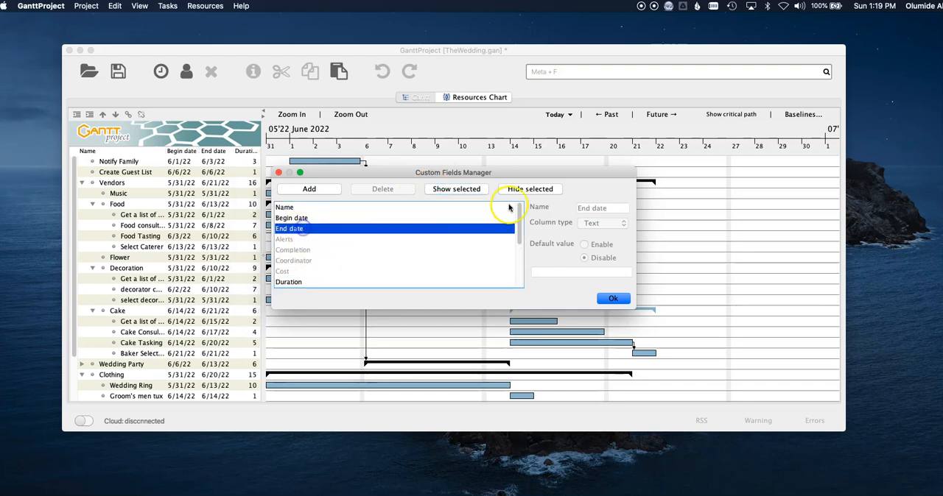
{"action": "left_click", "coordinate": [528, 190]}
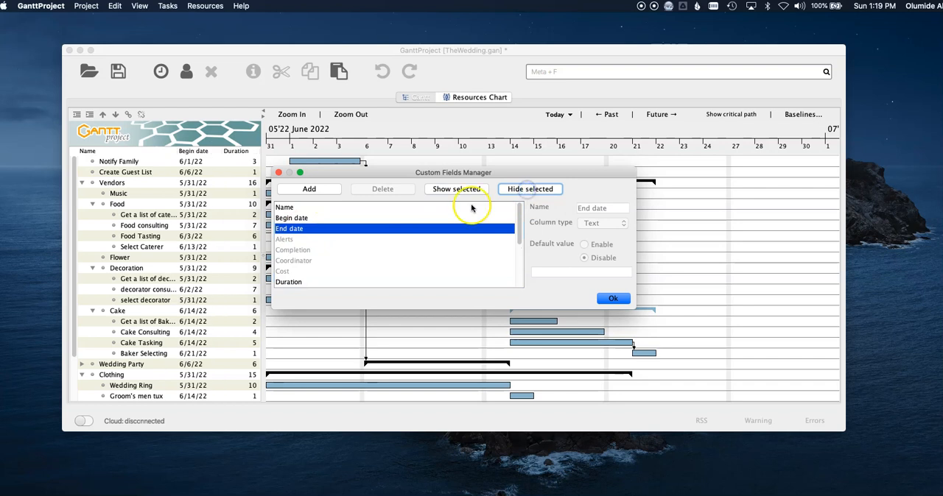
{"action": "left_click", "coordinate": [611, 297]}
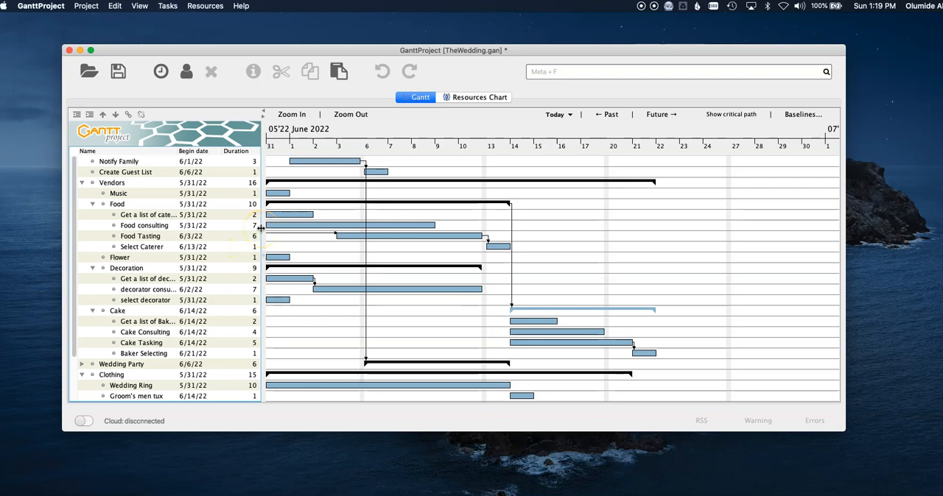
{"action": "left_click_drag", "start_coordinate": [261, 229], "coordinate": [288, 229]}
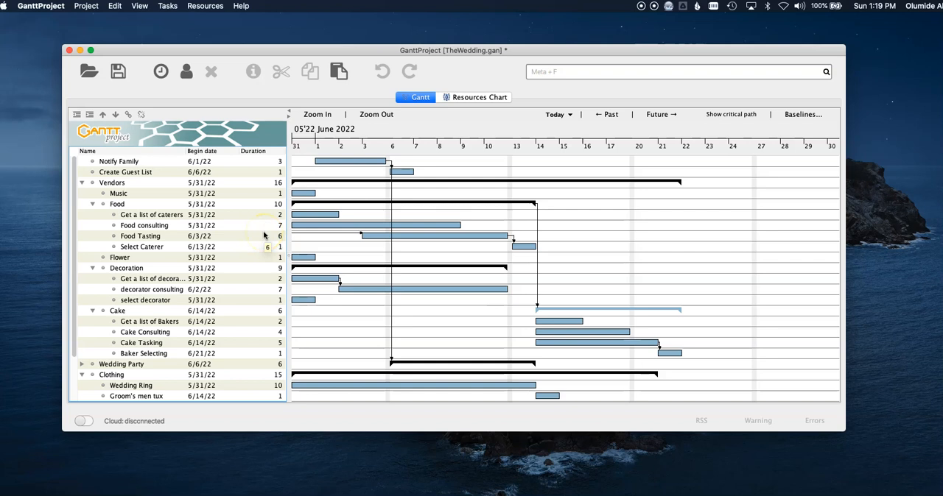
Review the remaining tasks in the Gantt chart and open the project's PERT chart.
{"action": "scroll", "coordinate": [243, 261], "scroll_direction": "down", "scroll_amount": 3}
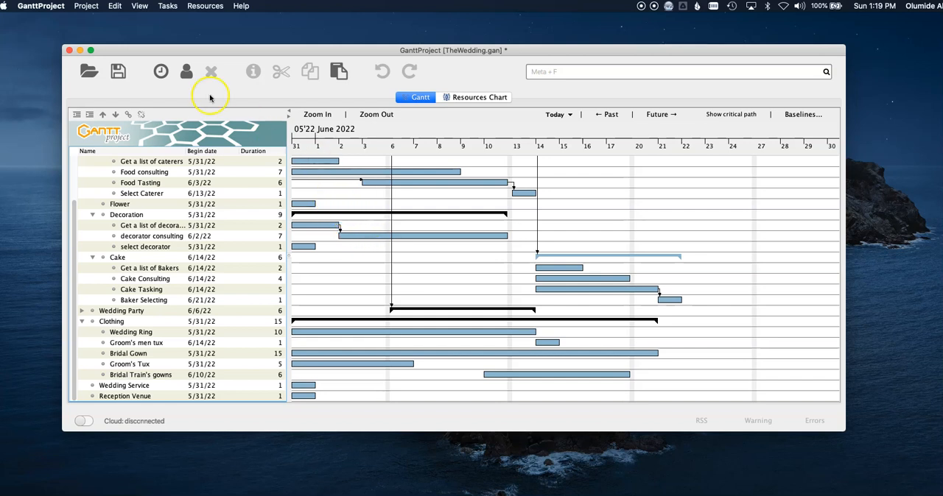
{"action": "left_click", "coordinate": [139, 7]}
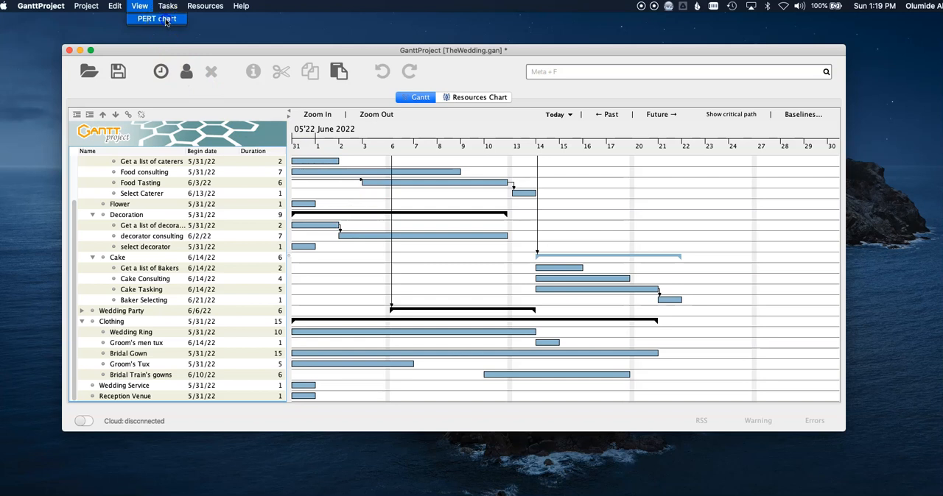
{"action": "left_click", "coordinate": [157, 19]}
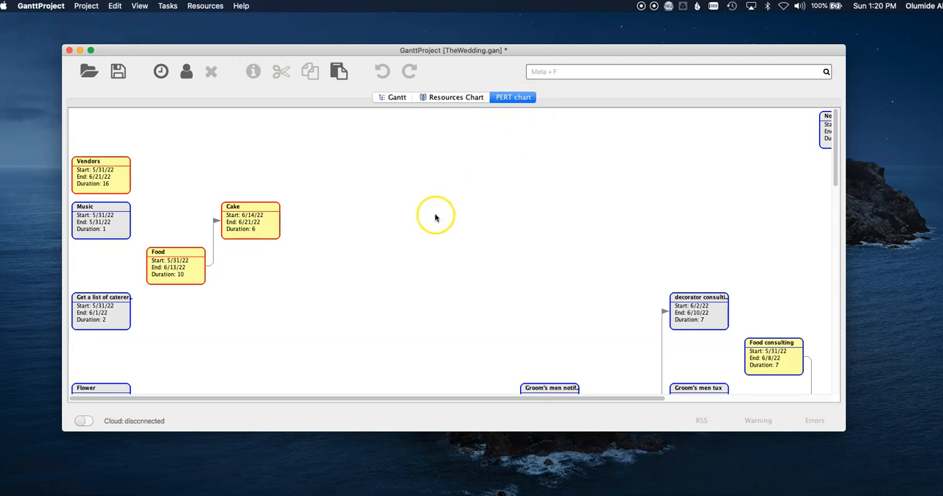
Examine the PERT chart's task boxes, their dates, durations and dependency links, from the Vendors tasks down to the cake tasks.
{"action": "scroll", "coordinate": [435, 216], "scroll_direction": "down", "scroll_amount": 3}
{"action": "scroll", "coordinate": [435, 217], "scroll_direction": "down", "scroll_amount": 5}
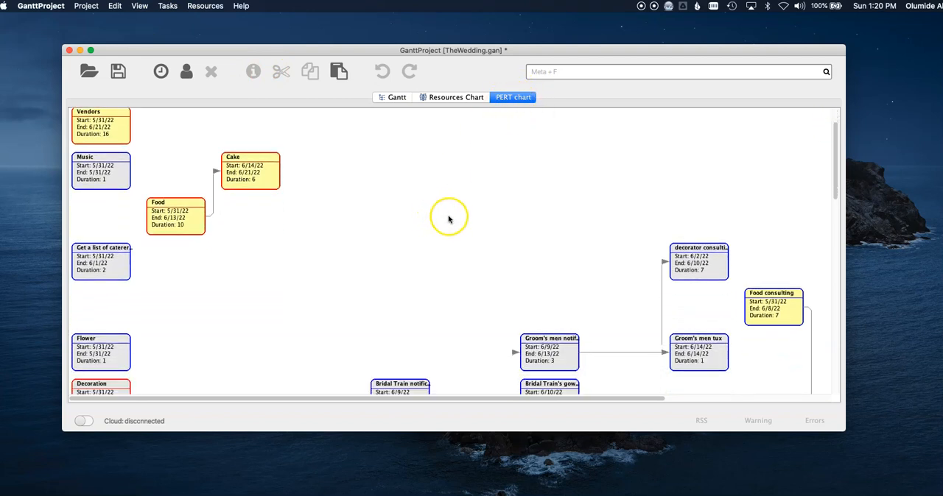
{"action": "scroll", "coordinate": [493, 224], "scroll_direction": "down", "scroll_amount": 5}
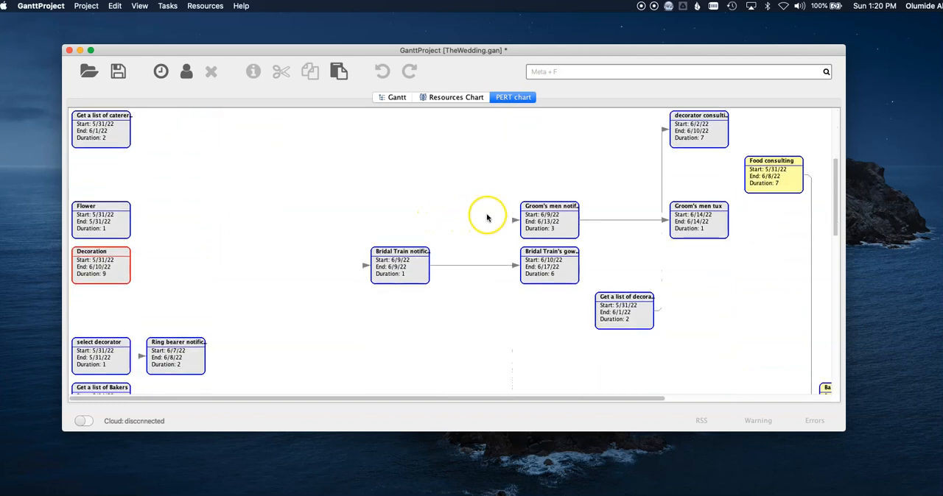
{"action": "scroll", "coordinate": [487, 215], "scroll_direction": "down", "scroll_amount": 5}
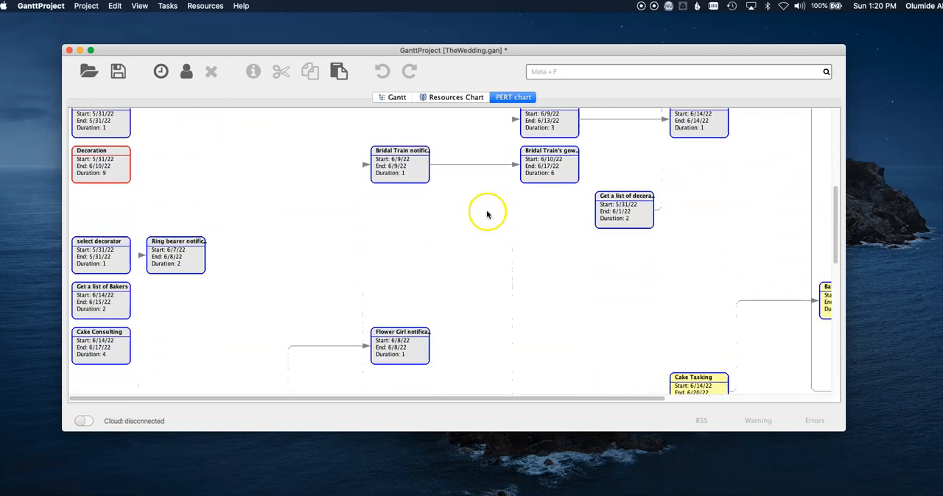
{"action": "scroll", "coordinate": [486, 215], "scroll_direction": "down", "scroll_amount": 1}
{"action": "scroll", "coordinate": [487, 216], "scroll_direction": "up", "scroll_amount": 2}
{"action": "scroll", "coordinate": [486, 216], "scroll_direction": "up", "scroll_amount": 5}
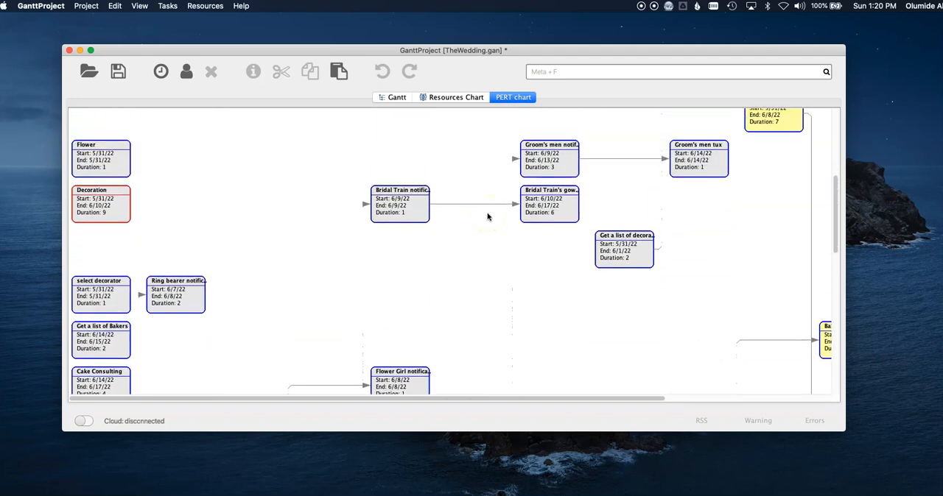
{"action": "scroll", "coordinate": [487, 216], "scroll_direction": "up", "scroll_amount": 3}
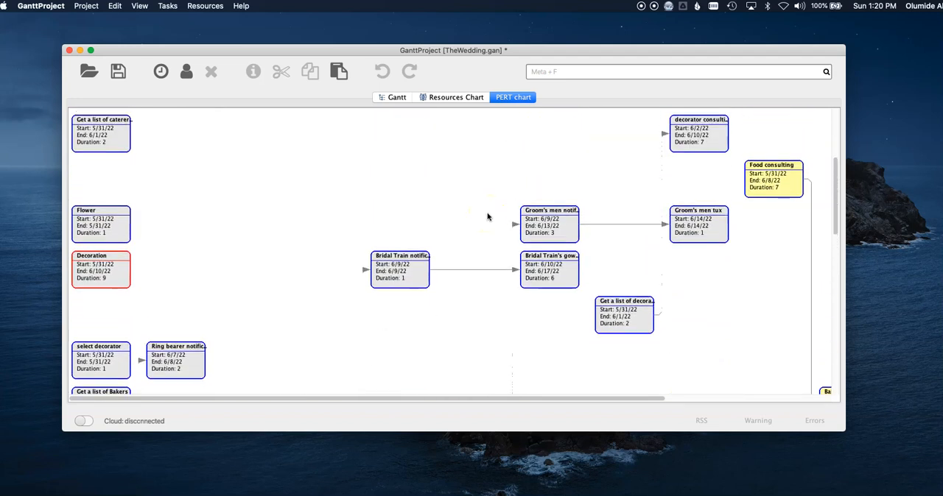
{"action": "scroll", "coordinate": [487, 216], "scroll_direction": "up", "scroll_amount": 3}
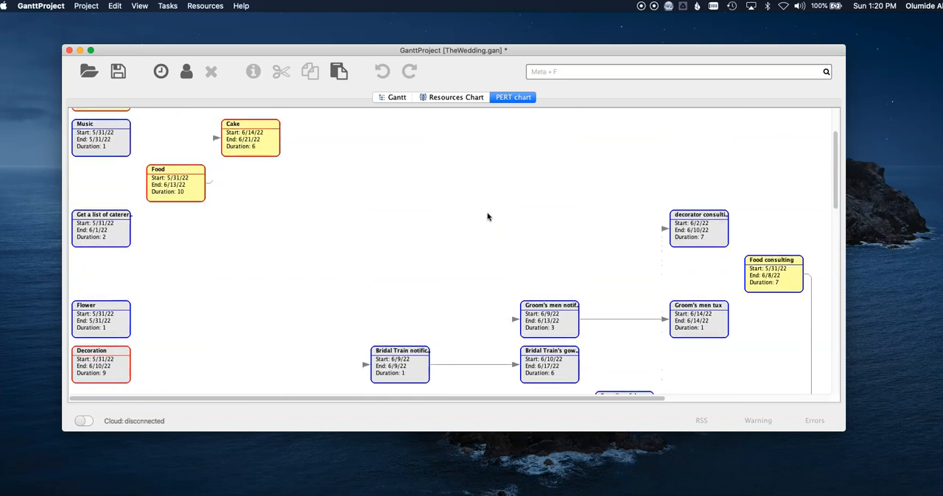
{"action": "scroll", "coordinate": [487, 216], "scroll_direction": "up", "scroll_amount": 1}
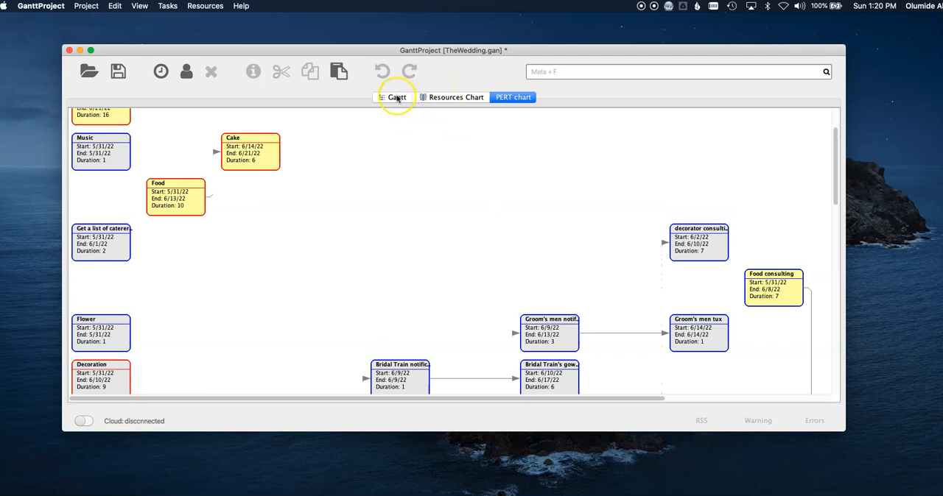
Check how the wedding team members are loaded over time in the Resources Chart, and return to the Gantt chart.
{"action": "left_click", "coordinate": [439, 97]}
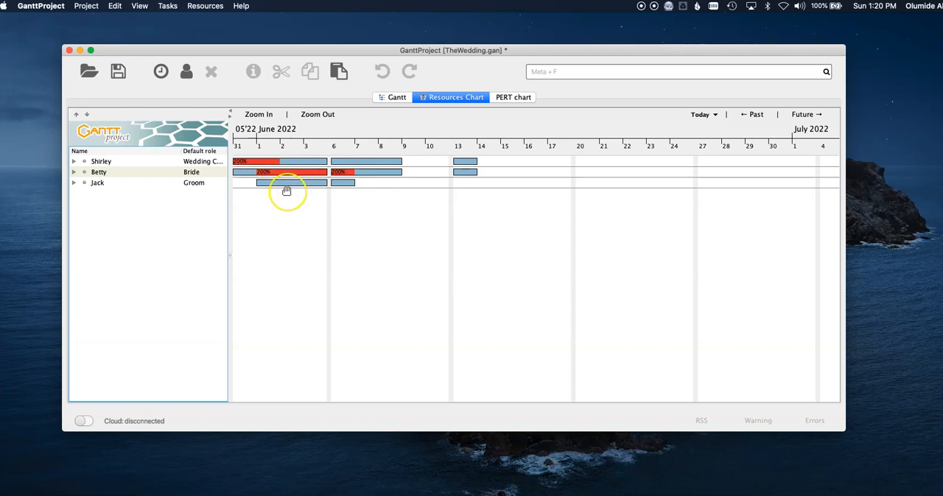
{"action": "mouse_move", "coordinate": [302, 193]}
{"action": "left_mouse_down"}
{"action": "mouse_move", "coordinate": [311, 196]}
{"action": "mouse_move", "coordinate": [304, 185]}
{"action": "mouse_move", "coordinate": [371, 184]}
{"action": "mouse_move", "coordinate": [311, 173]}
{"action": "mouse_move", "coordinate": [303, 180]}
{"action": "left_mouse_up"}
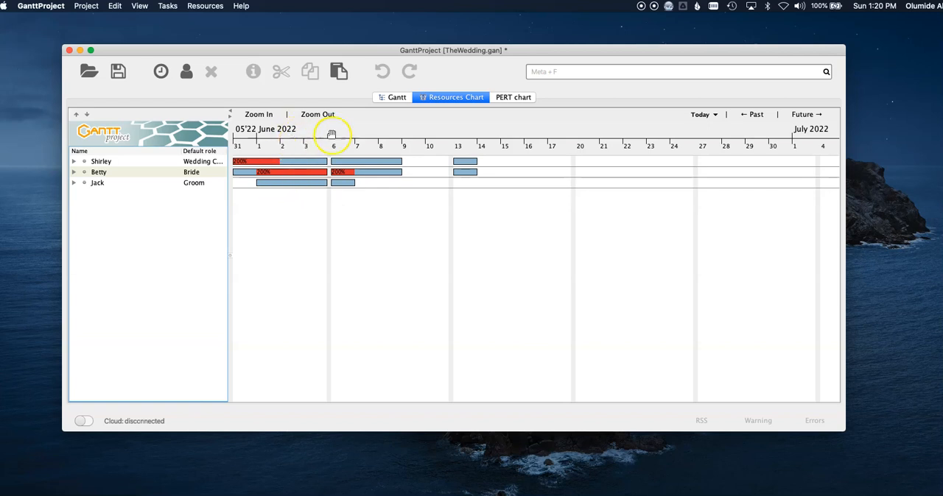
{"action": "left_click", "coordinate": [392, 98]}
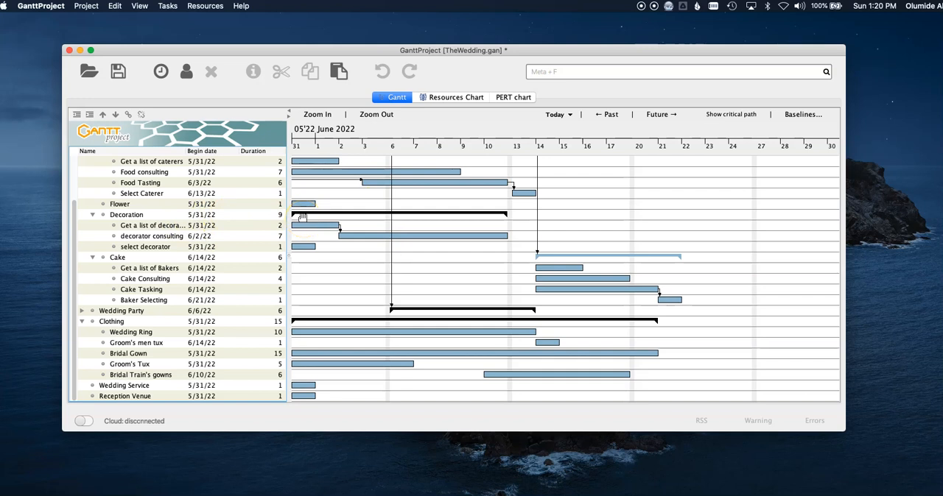
{"action": "left_click", "coordinate": [379, 269]}
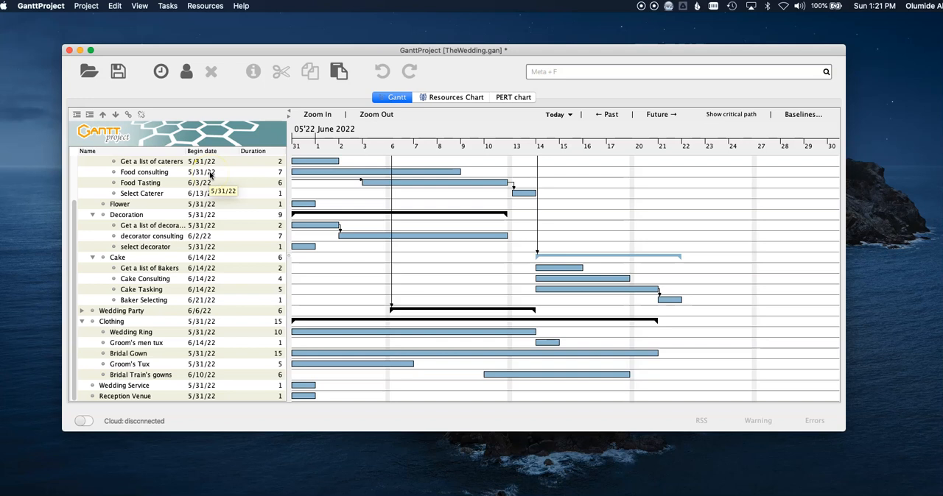
Save the project to this computer's Documents folder as TheWedding.gan.
{"action": "left_click", "coordinate": [85, 7]}
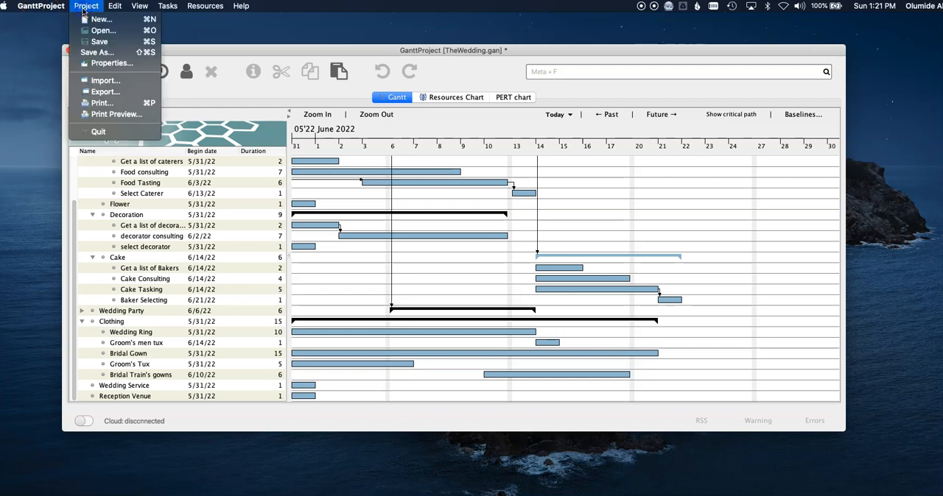
{"action": "left_click", "coordinate": [116, 54]}
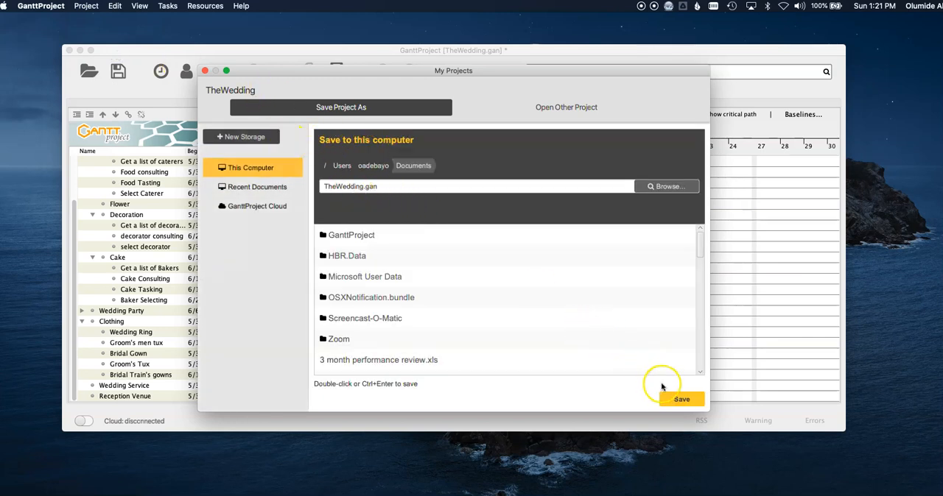
{"action": "left_click", "coordinate": [678, 402]}
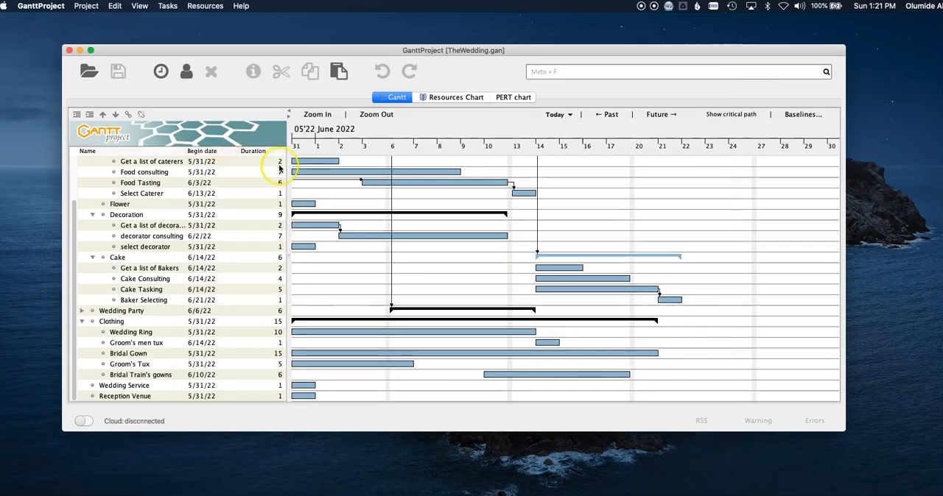